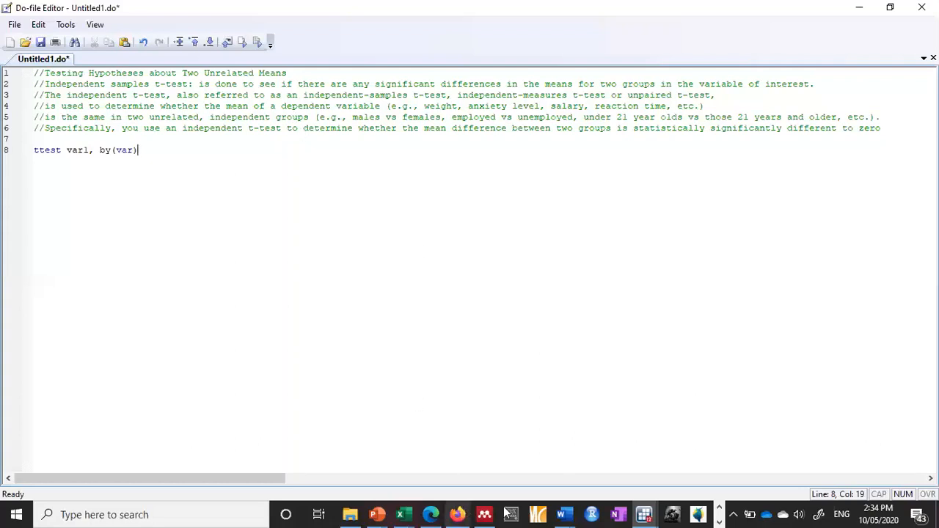
Review the var1 and var2 columns and their properties in the Data Editor, and bring up the earlier t-test output in the Results window.
mouse_move(643, 512)
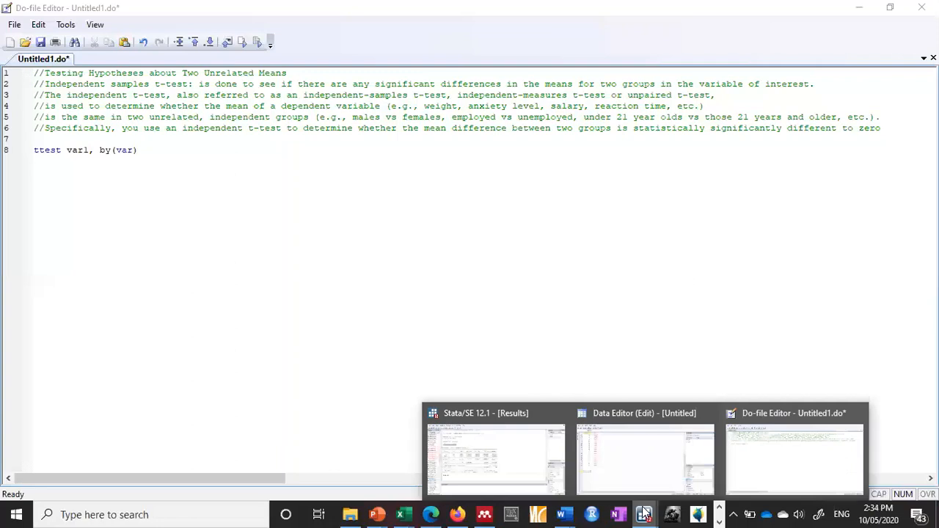
click(622, 459)
scroll(204, 267, up, 8)
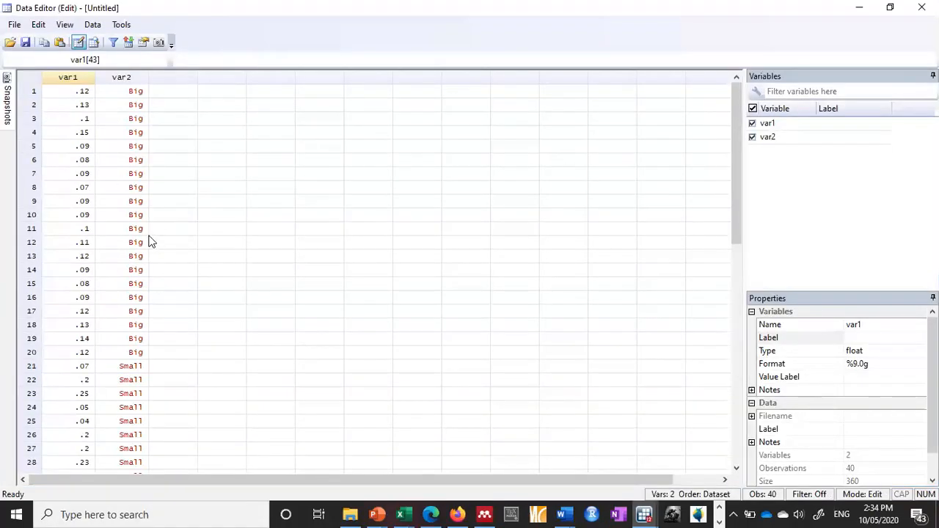
click(69, 80)
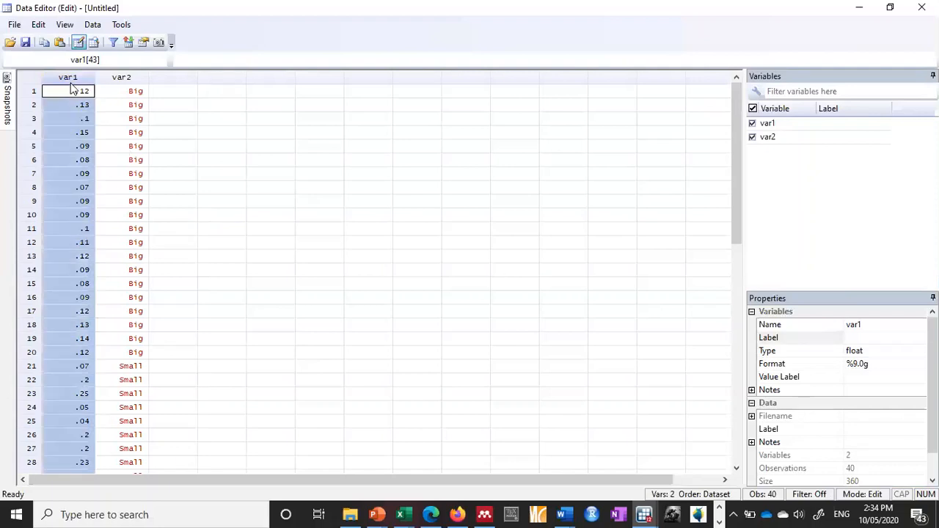
click(149, 108)
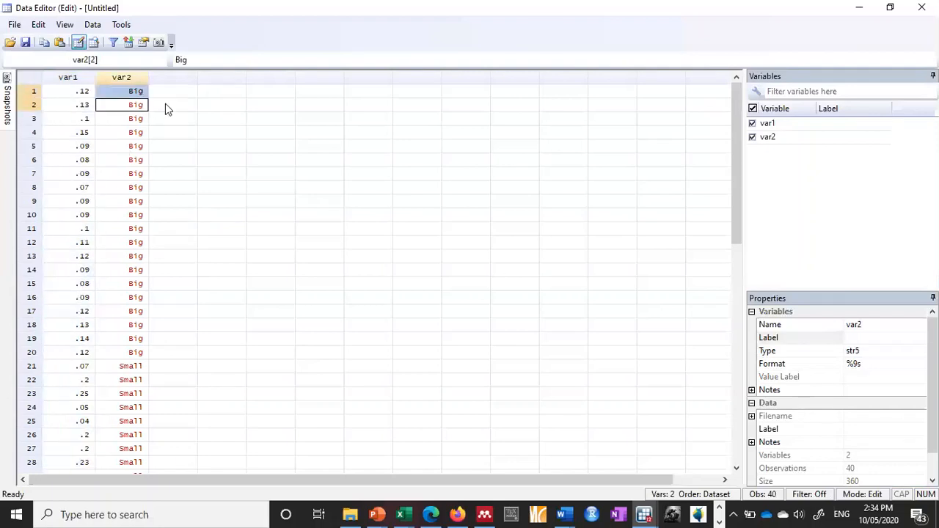
click(875, 323)
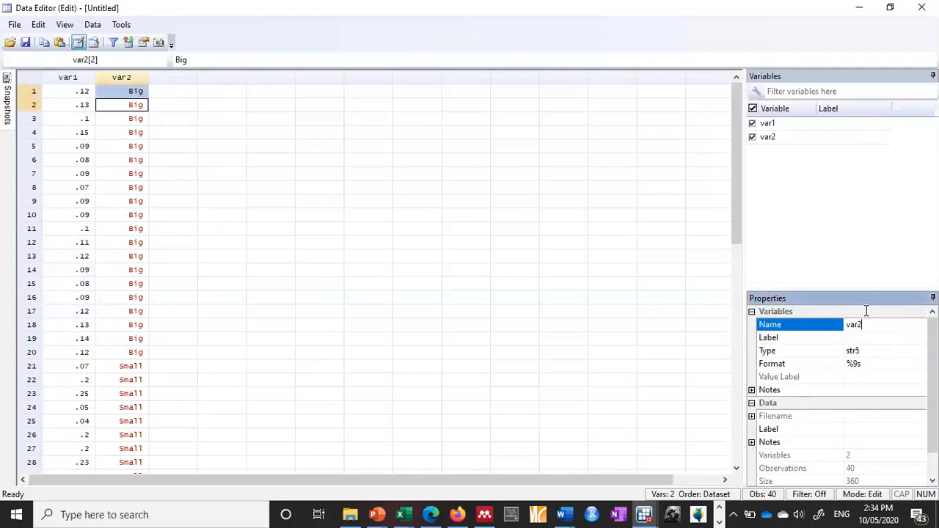
click(794, 126)
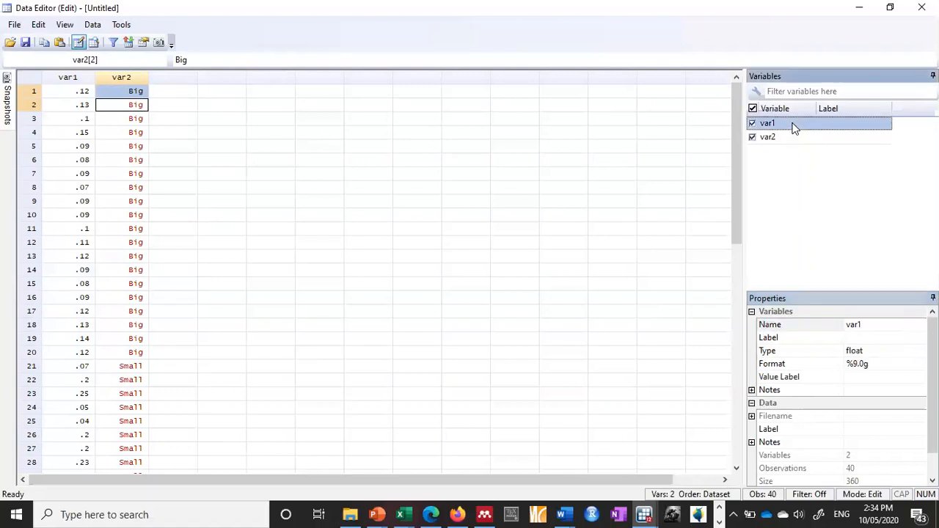
click(646, 515)
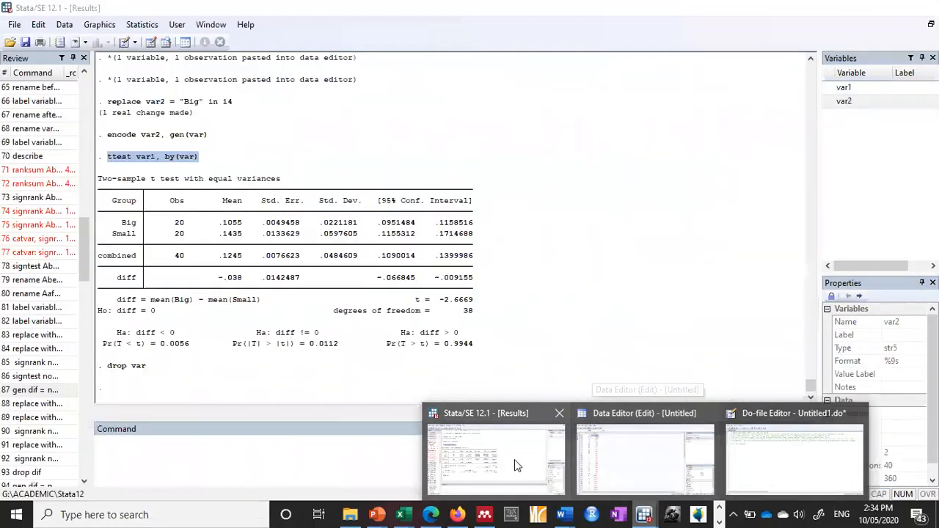
click(512, 463)
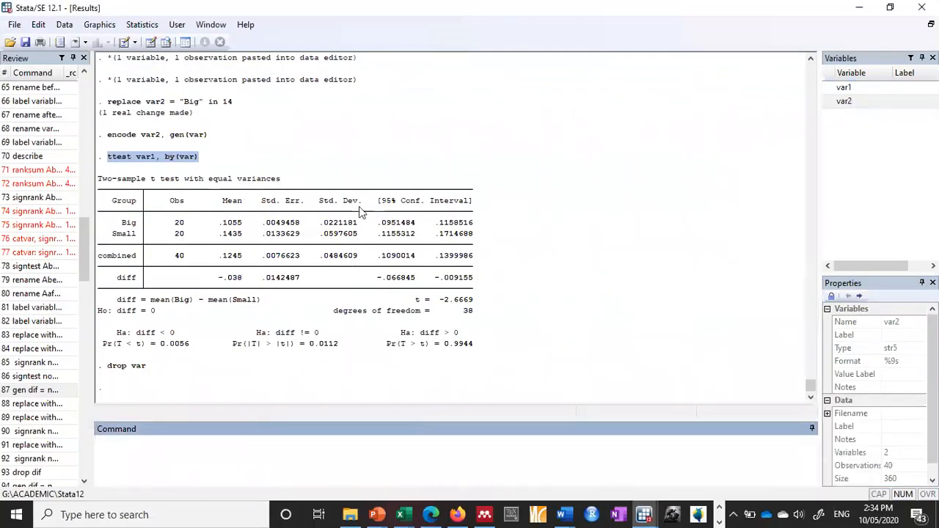
In the Data Editor, rename var1 to return and give it the variable label "annual return".
click(152, 45)
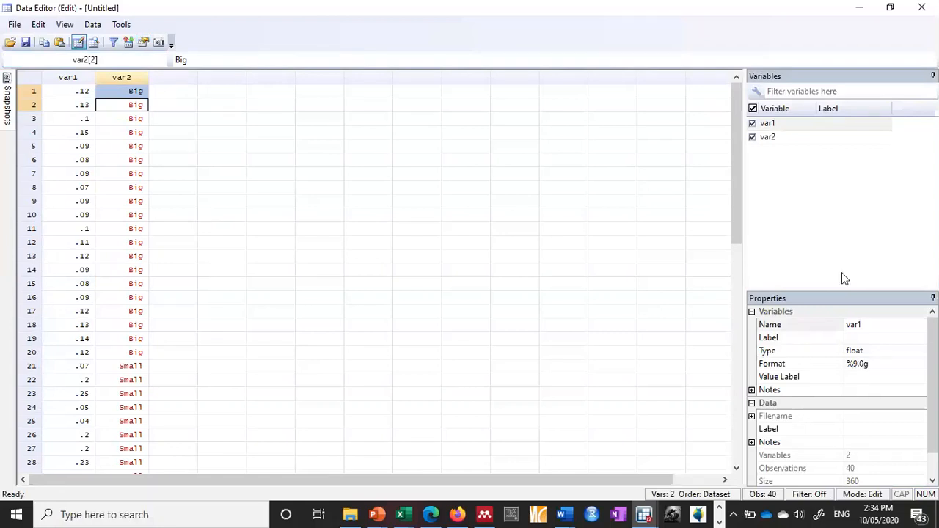
click(866, 327)
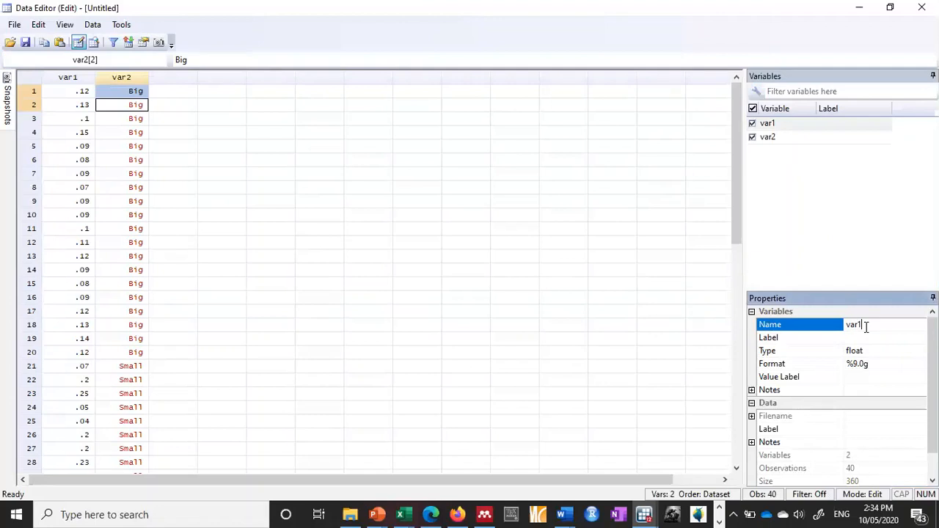
click(854, 327)
text(return)
key(Return)
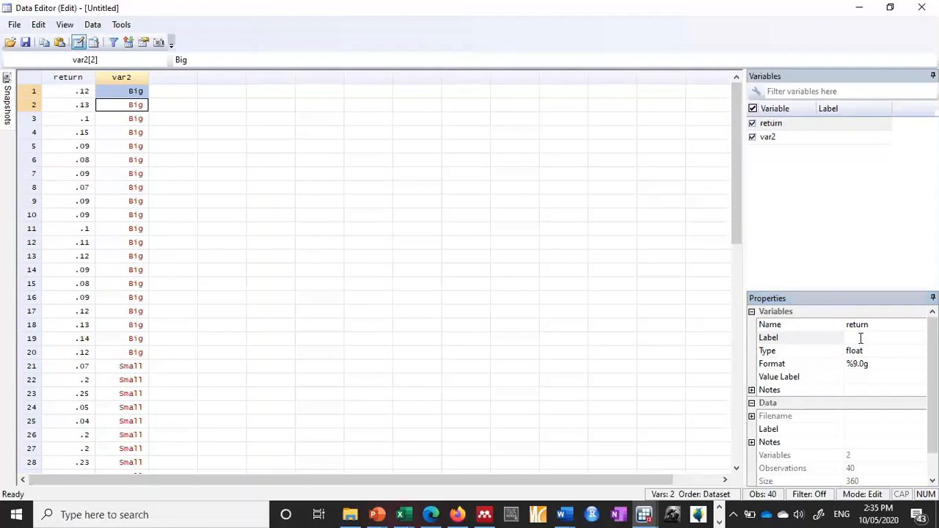
click(861, 338)
text(an)
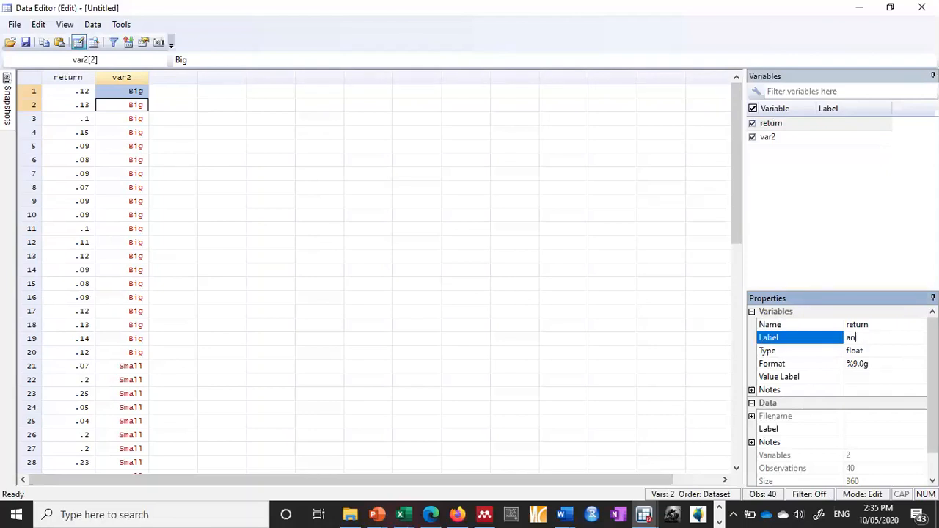
text(nual return)
Rename the string variable var2 to type.
click(795, 139)
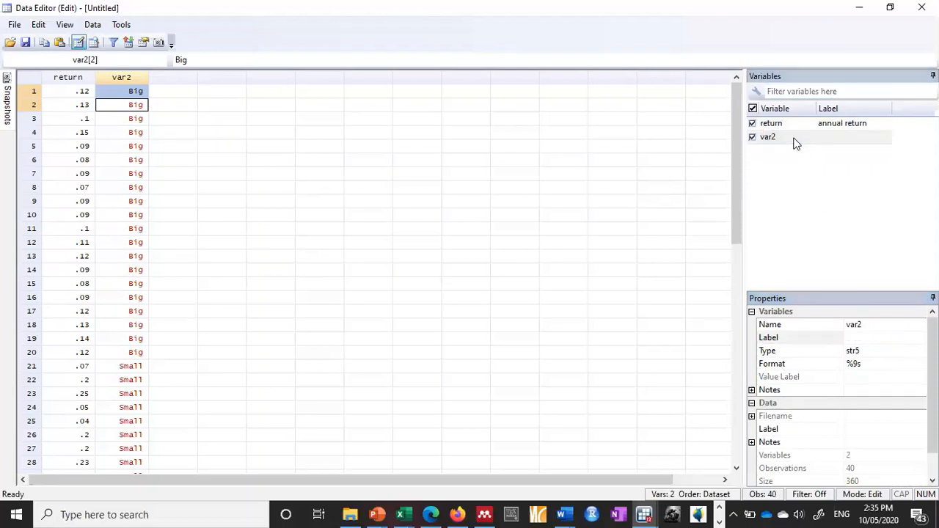
click(870, 325)
key(BackSpace)
key(BackSpace)
key(BackSpace)
key(BackSpace)
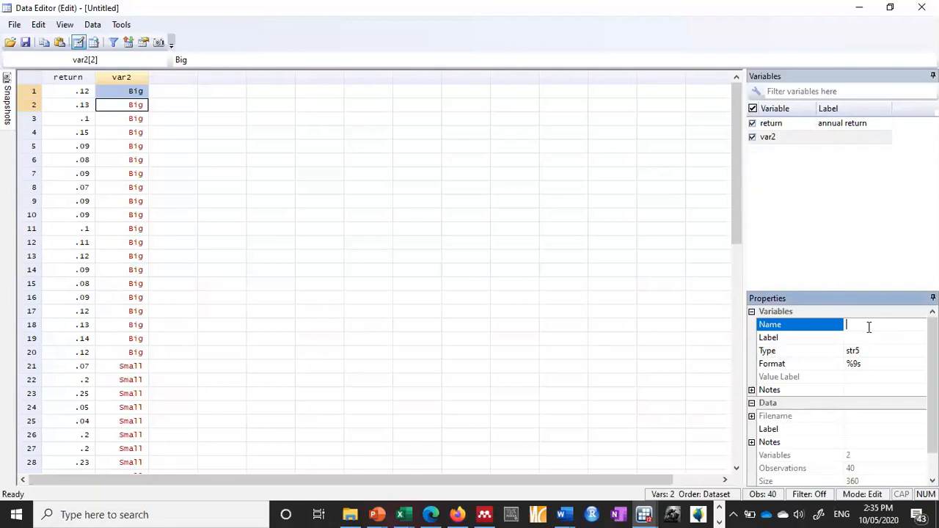
text(type)
click(875, 340)
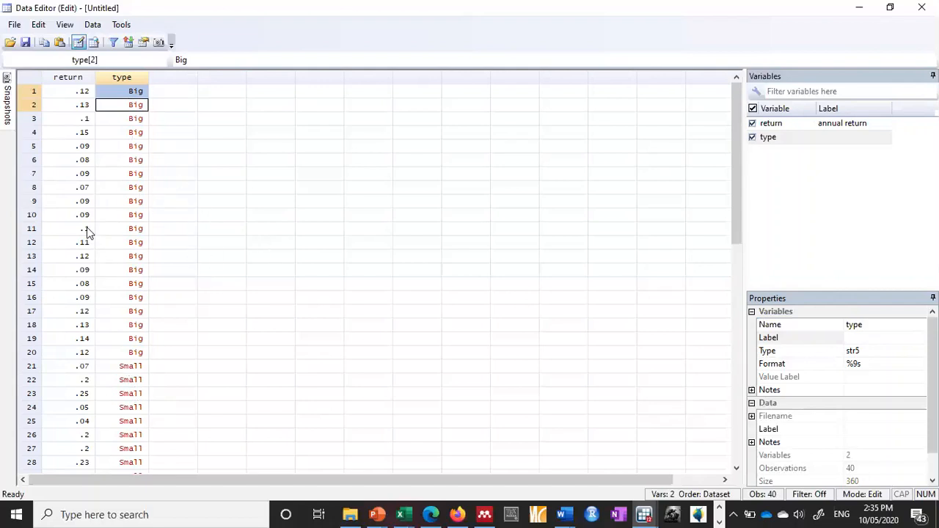
Examine how the return values are grouped into Big and Small in the type column across all observations.
scroll(65, 338, down, 2)
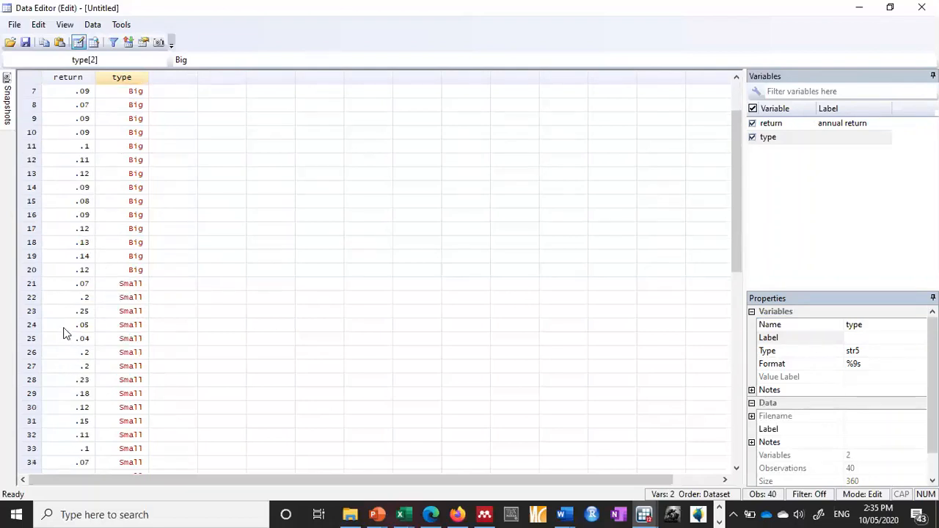
scroll(67, 333, down, 3)
scroll(34, 282, up, 5)
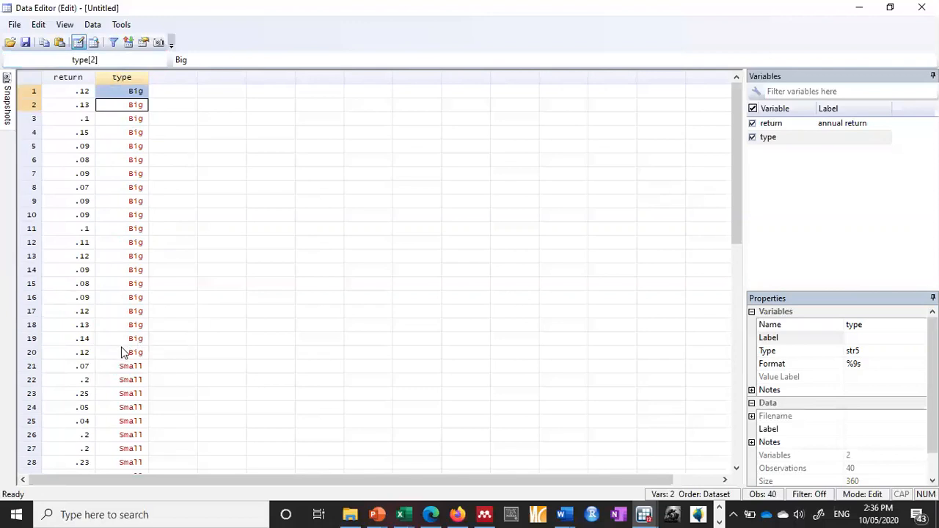
scroll(121, 352, down, 3)
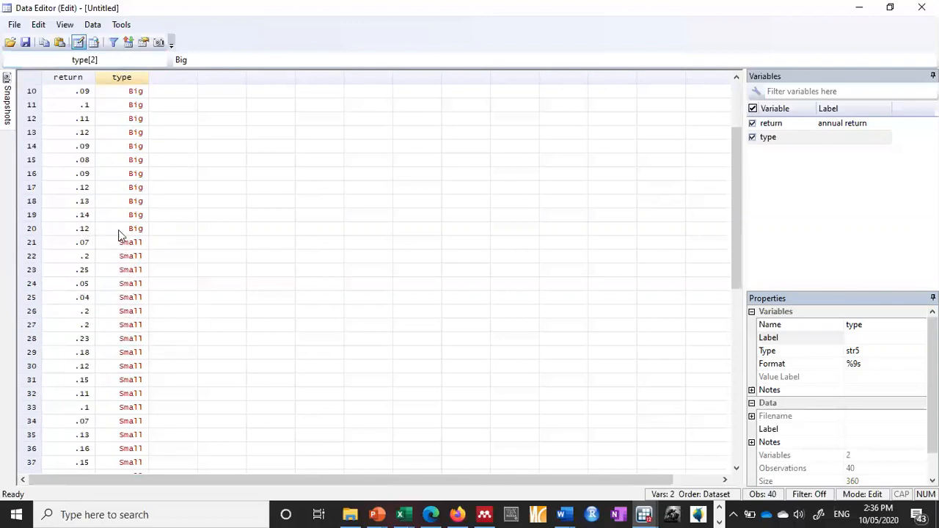
scroll(119, 263, down, 4)
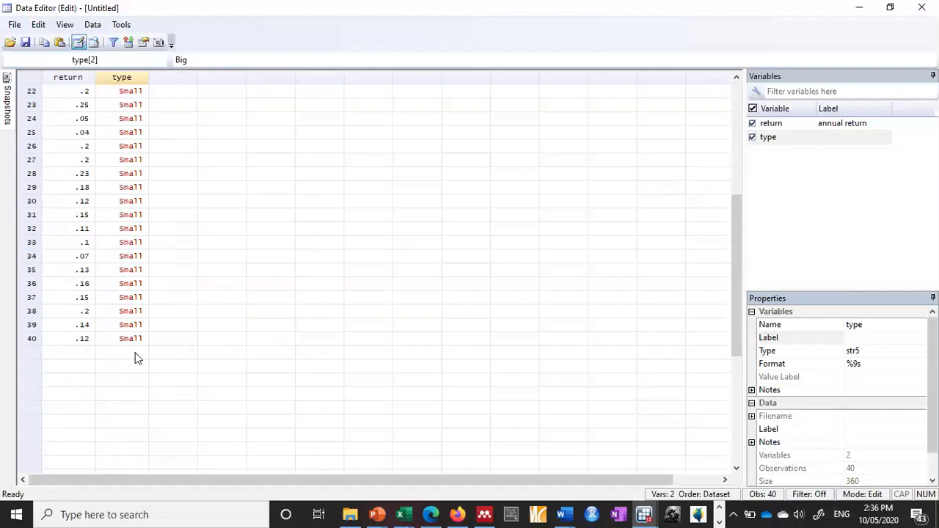
scroll(184, 329, up, 7)
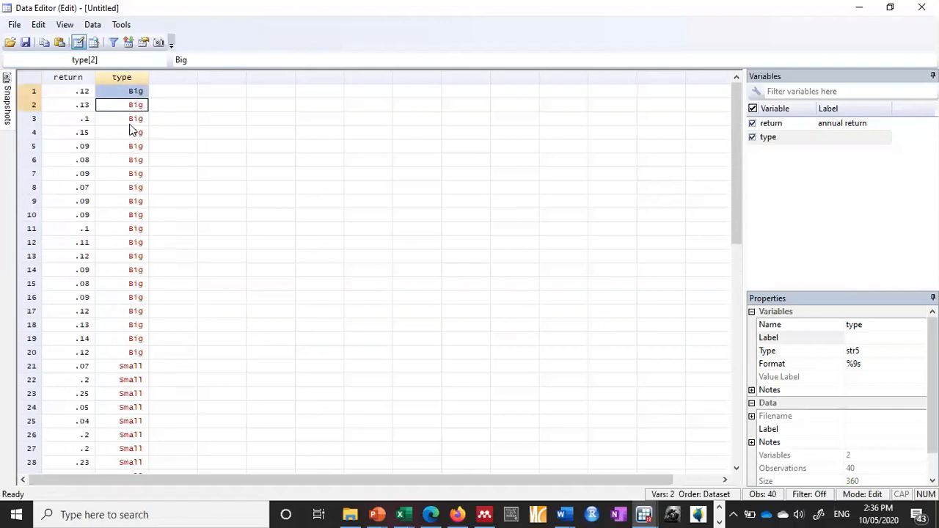
click(132, 120)
click(132, 109)
click(132, 123)
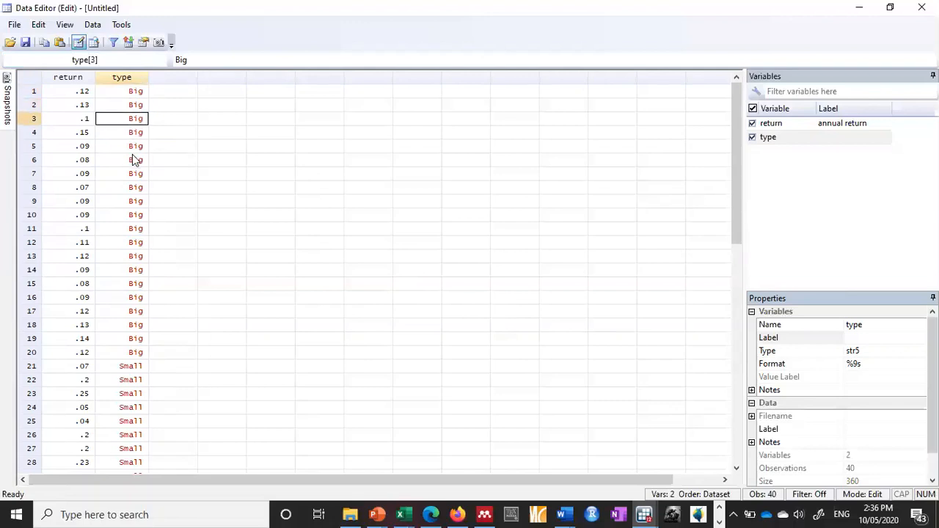
click(134, 159)
click(133, 187)
click(132, 201)
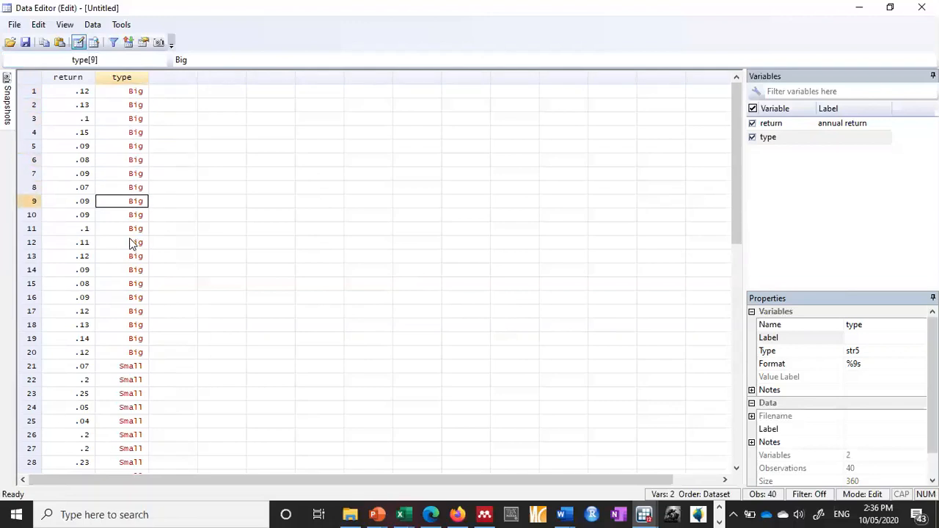
click(132, 242)
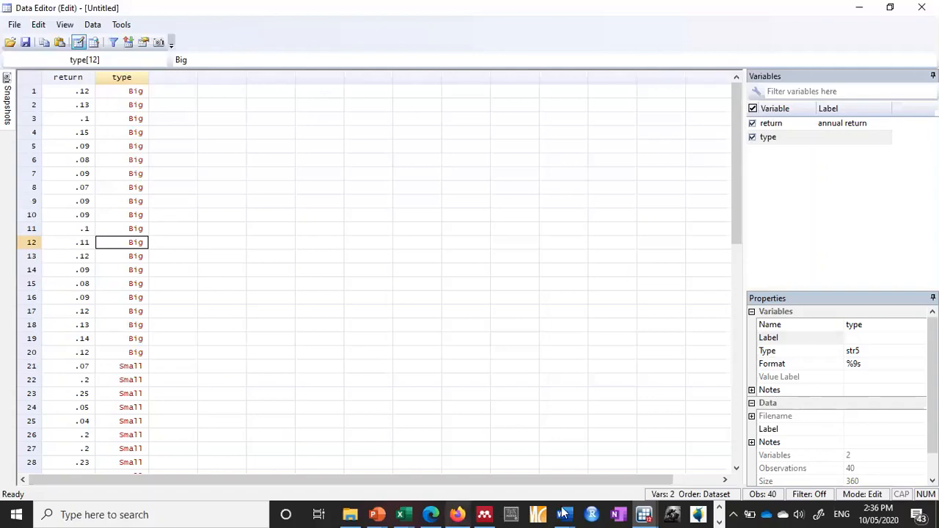
From the main Stata window, run encode type, gen(typeok) to create a numeric version of the string variable.
mouse_move(644, 515)
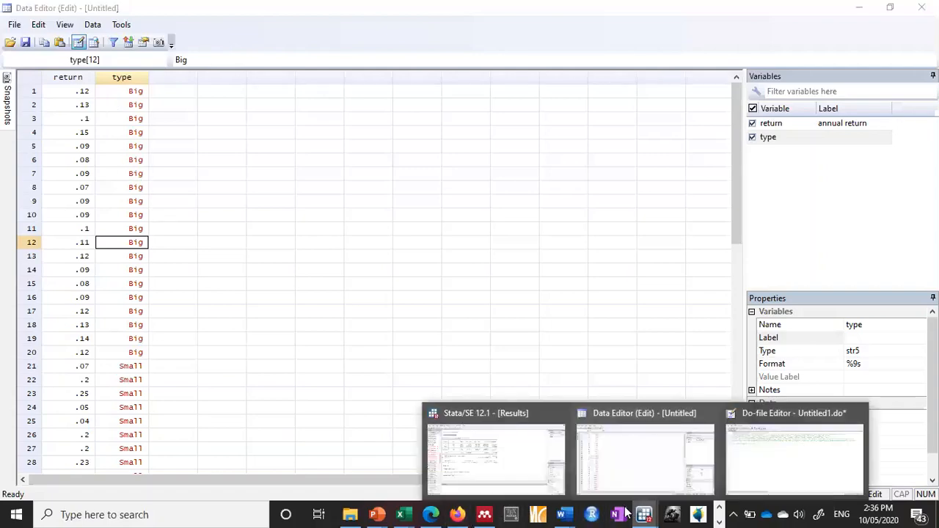
click(512, 484)
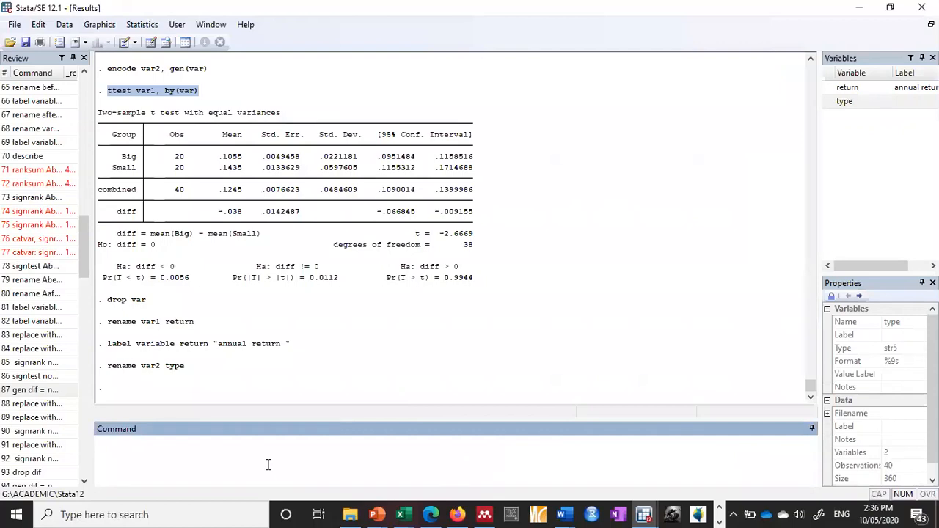
text(encode)
drag(268, 465, 86, 466)
scroll(125, 460, up, 10)
click(188, 453)
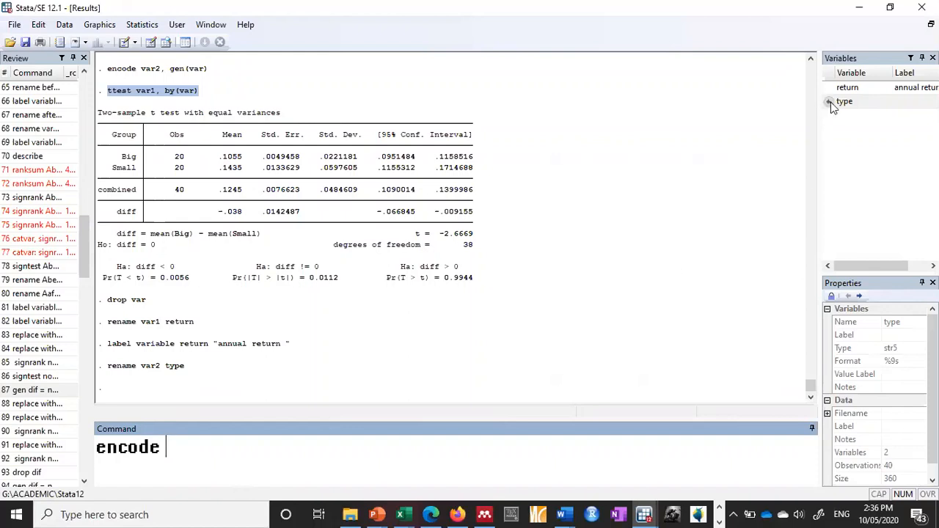
click(836, 102)
click(218, 450)
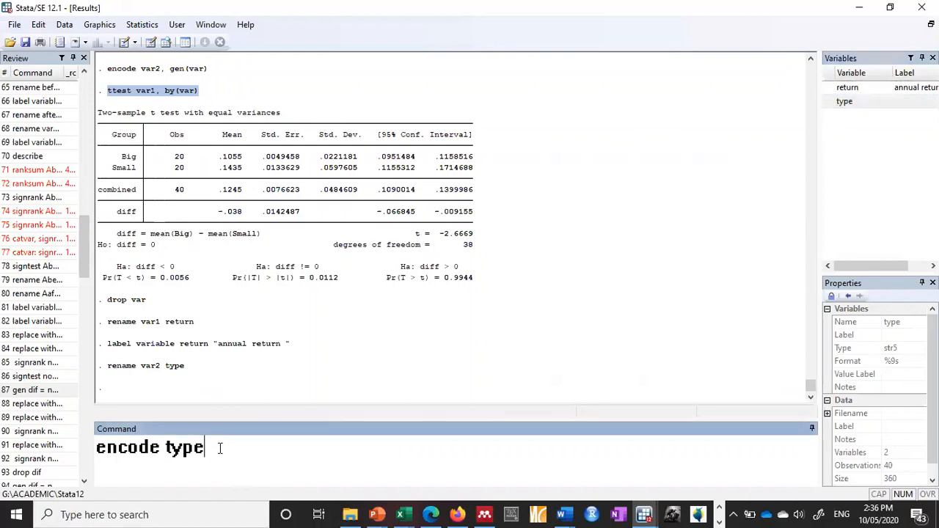
text(, gen)
text((type)
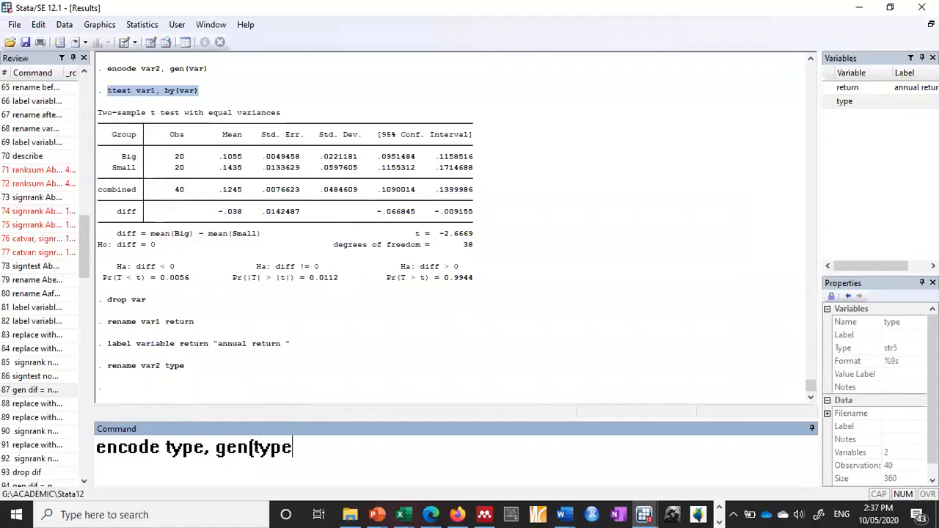
text(ok))
key(Return)
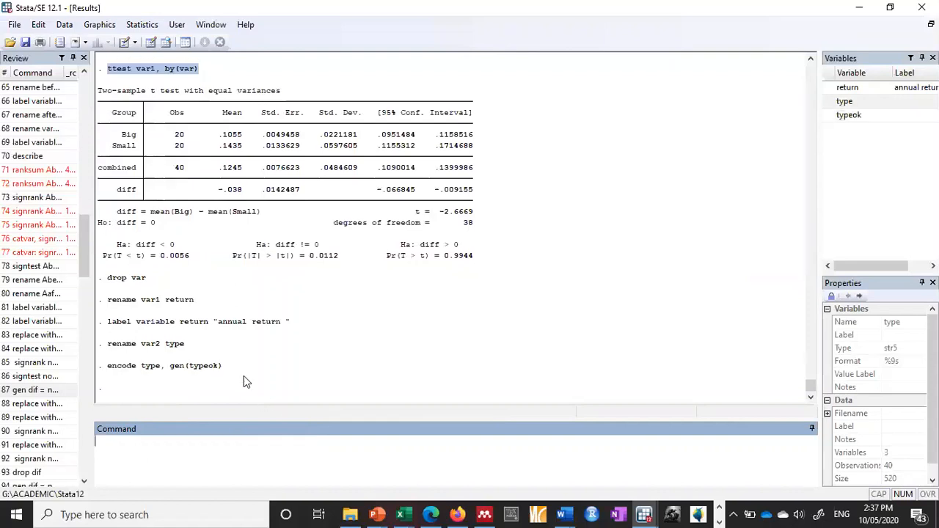
Label the variable typeok as "TYpe perusahaan" in the Data Editor and return to the Results window.
click(151, 42)
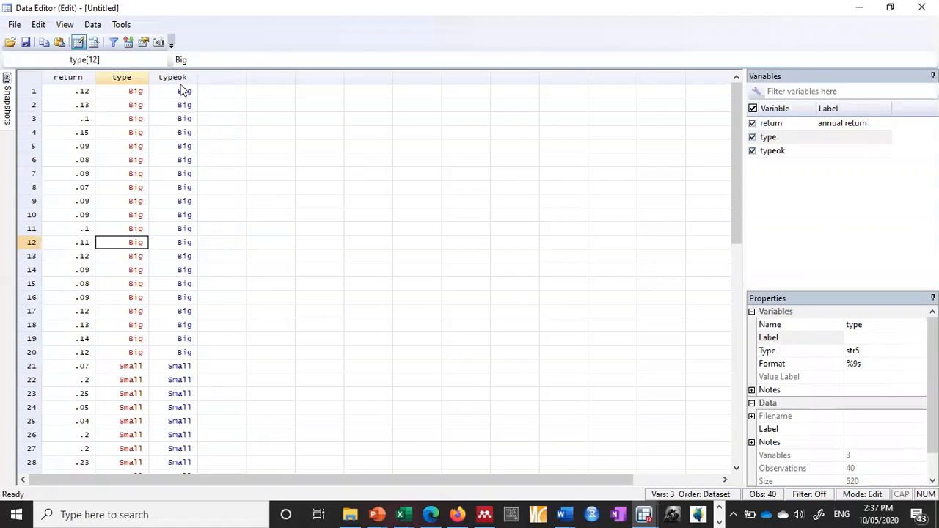
click(814, 152)
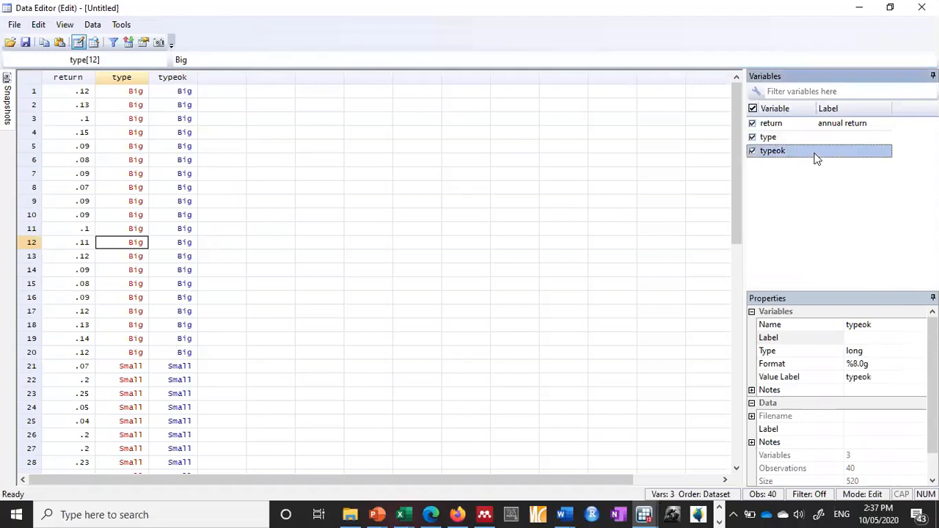
click(880, 337)
text(TYp)
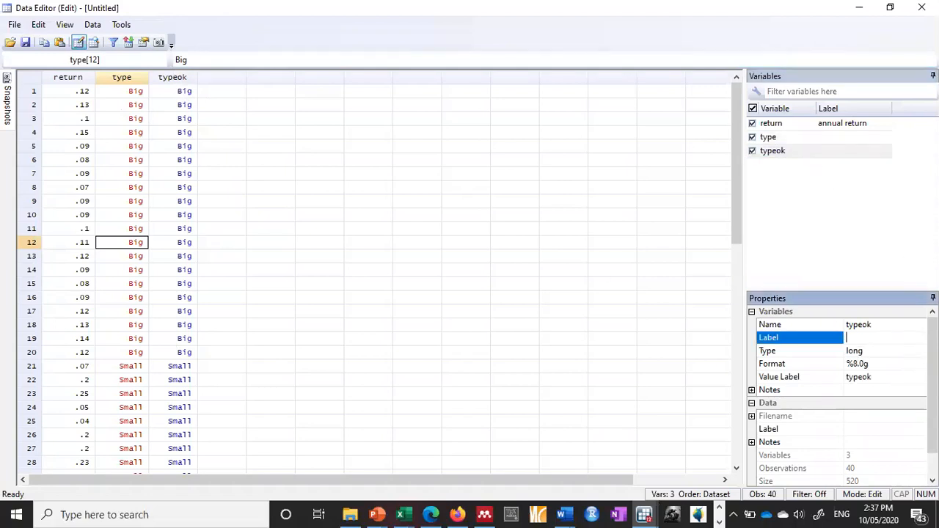
text(e perusahaan)
click(580, 271)
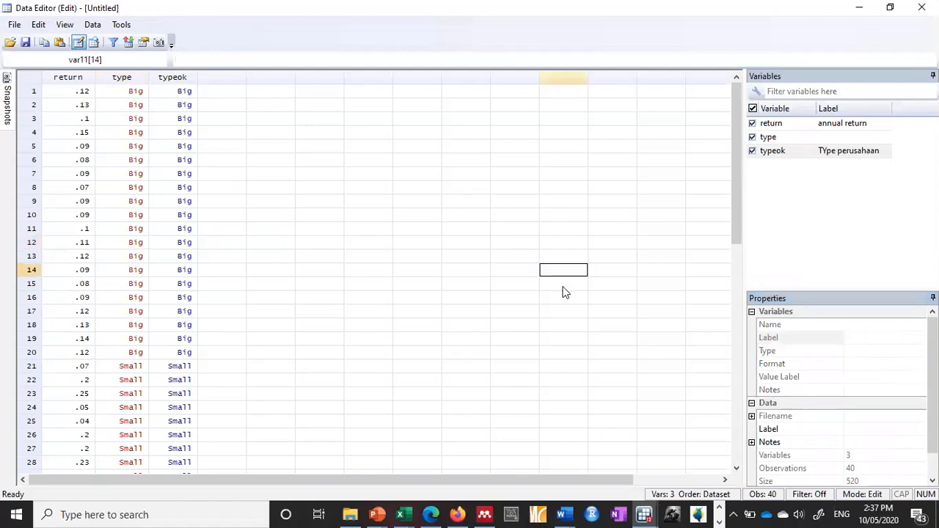
click(644, 514)
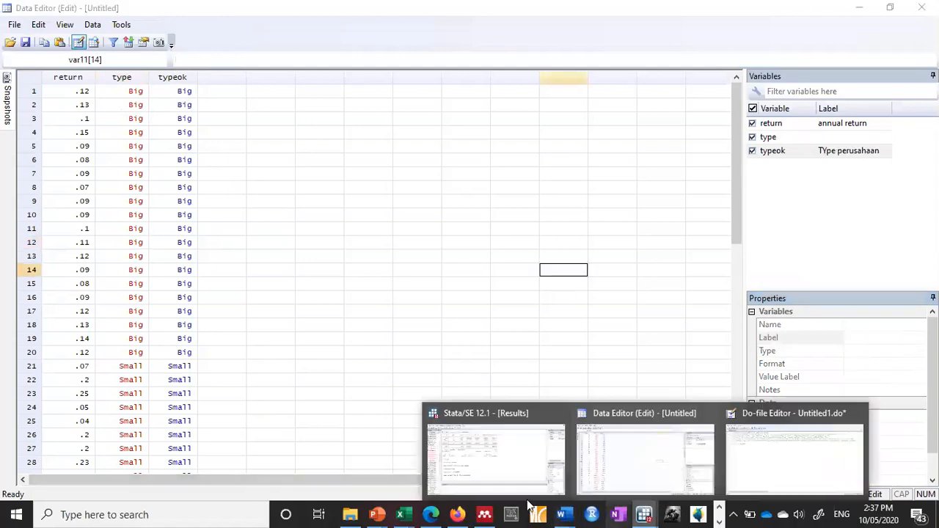
click(512, 485)
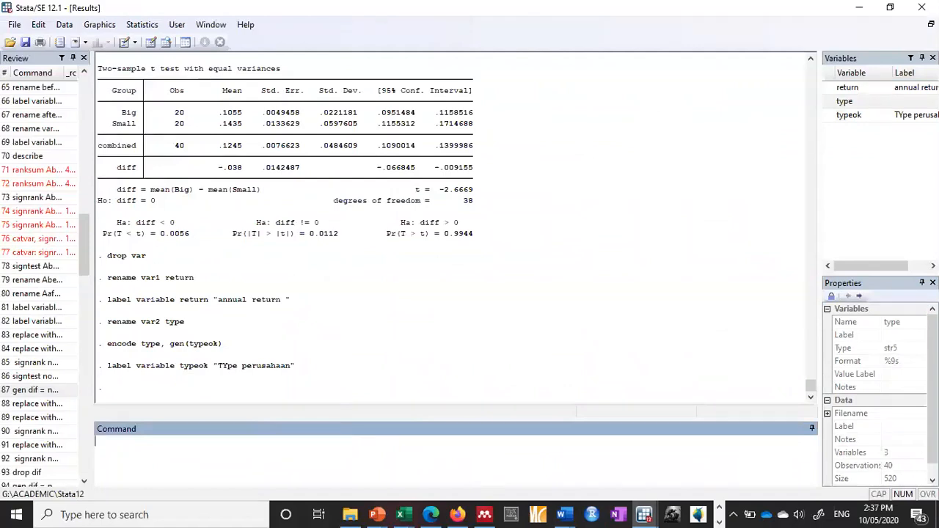
Run describe on the dataset and compare the type and typeok columns in the Data Editor before returning to the Results window.
text(describe)
key(Return)
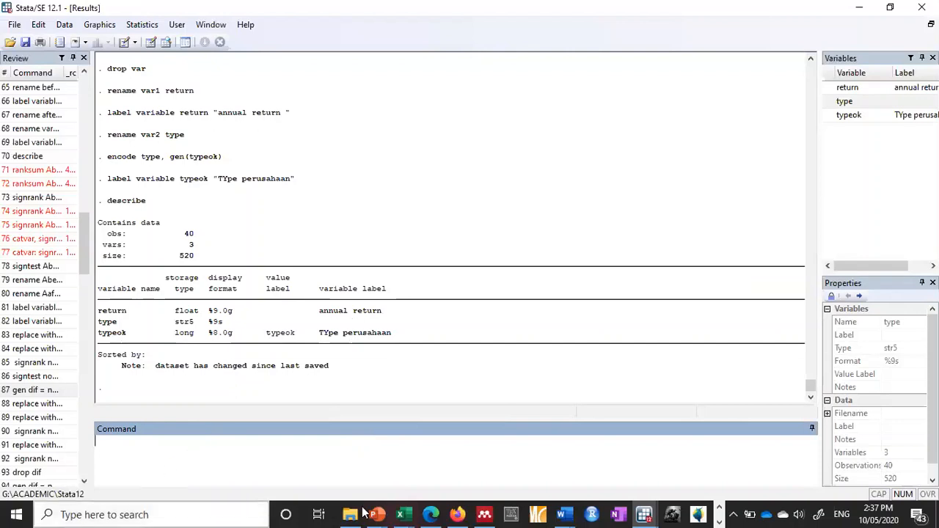
click(645, 514)
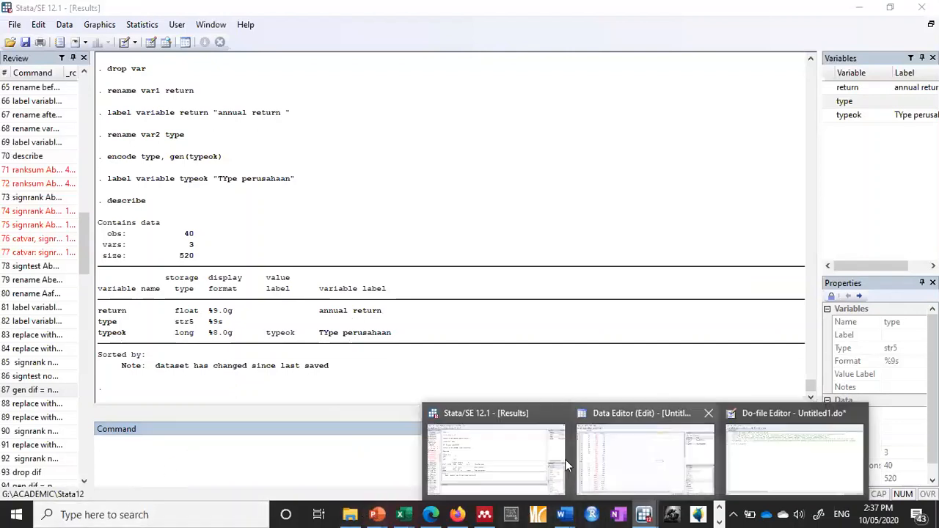
click(642, 457)
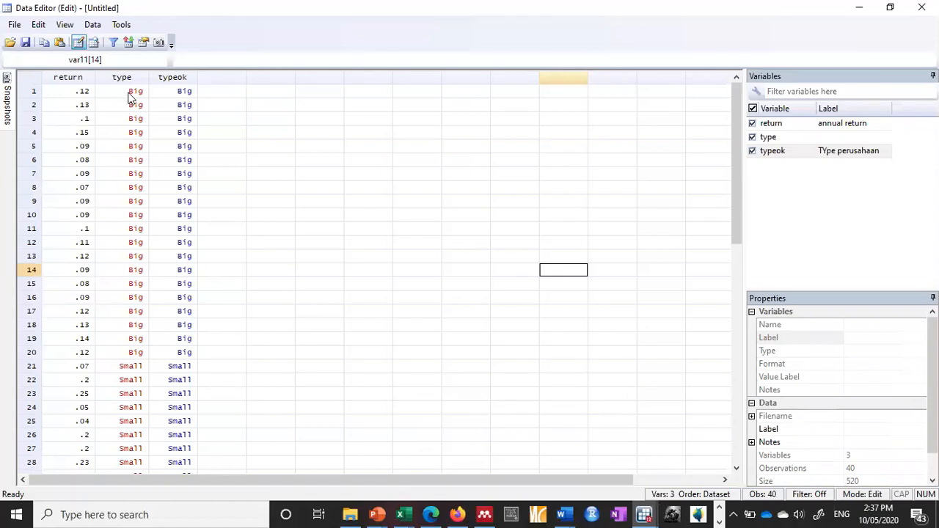
scroll(99, 319, down, 2)
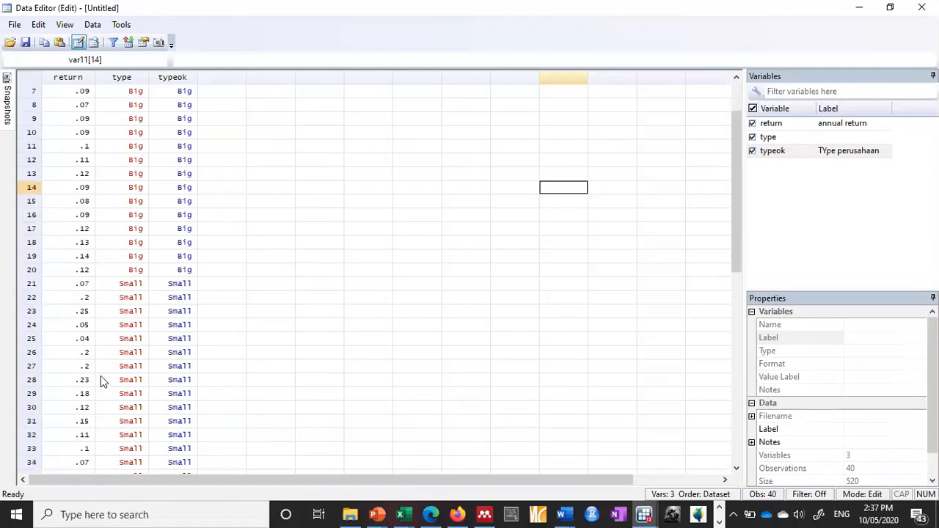
scroll(104, 373, up, 2)
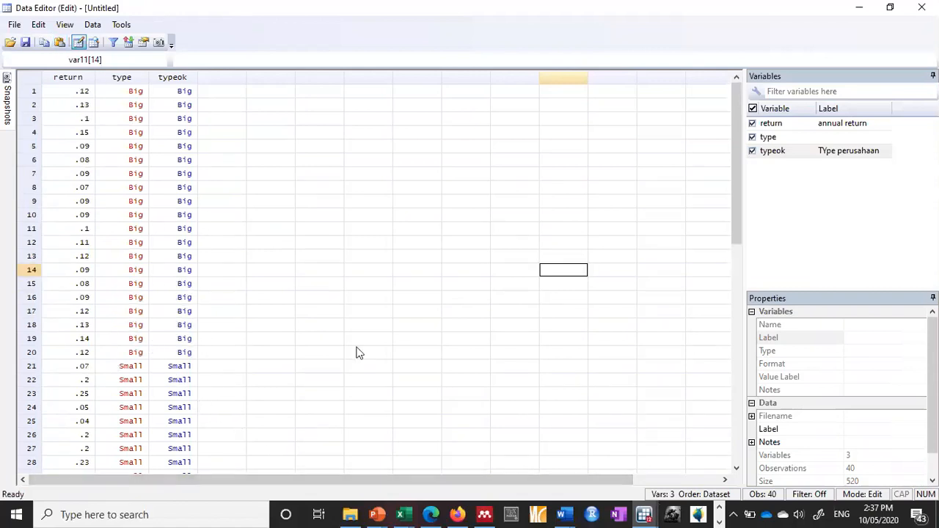
mouse_move(645, 515)
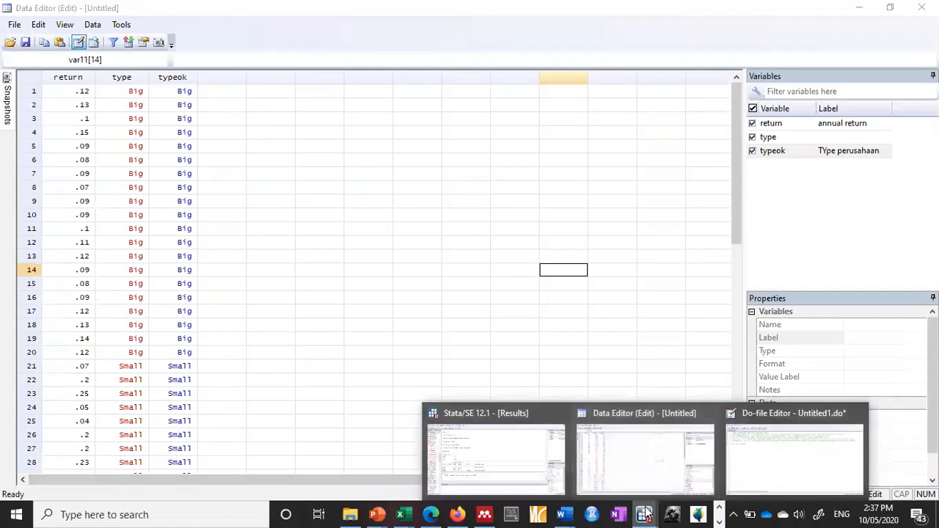
click(524, 467)
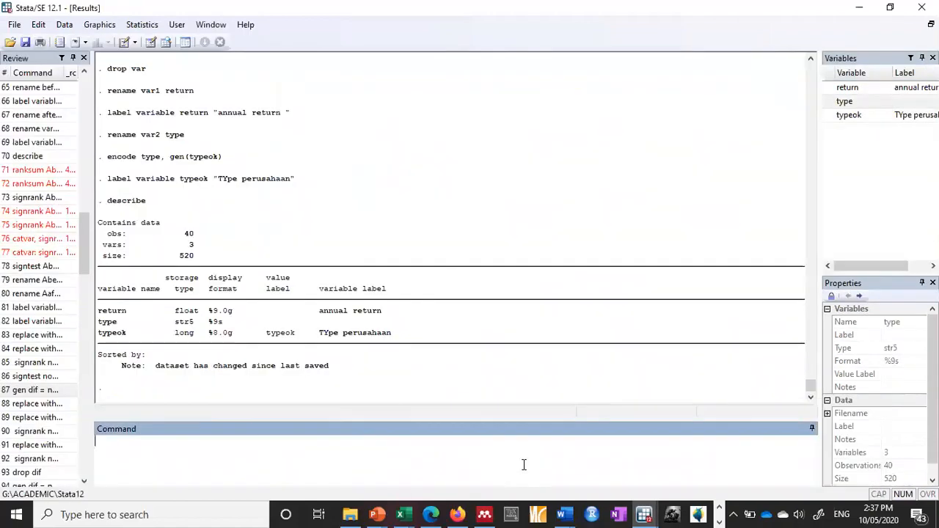
Run a two-group mean-comparison test on return with typeok as the group variable, keeping the 95 confidence level and equal variances.
click(141, 27)
mouse_move(167, 43)
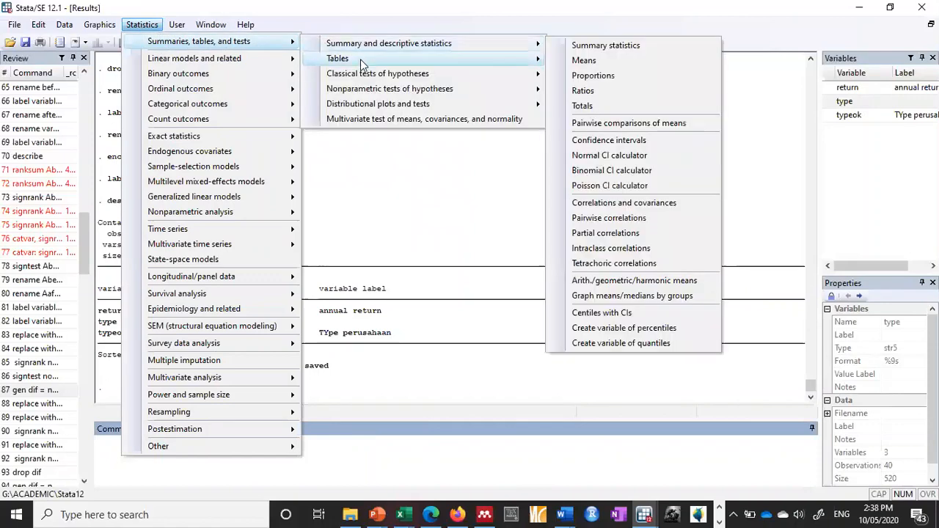
mouse_move(368, 77)
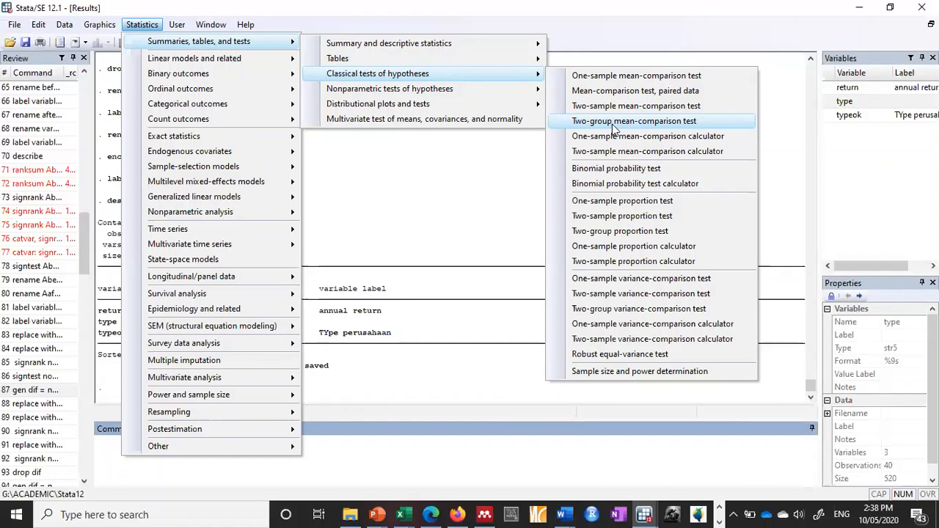
click(615, 124)
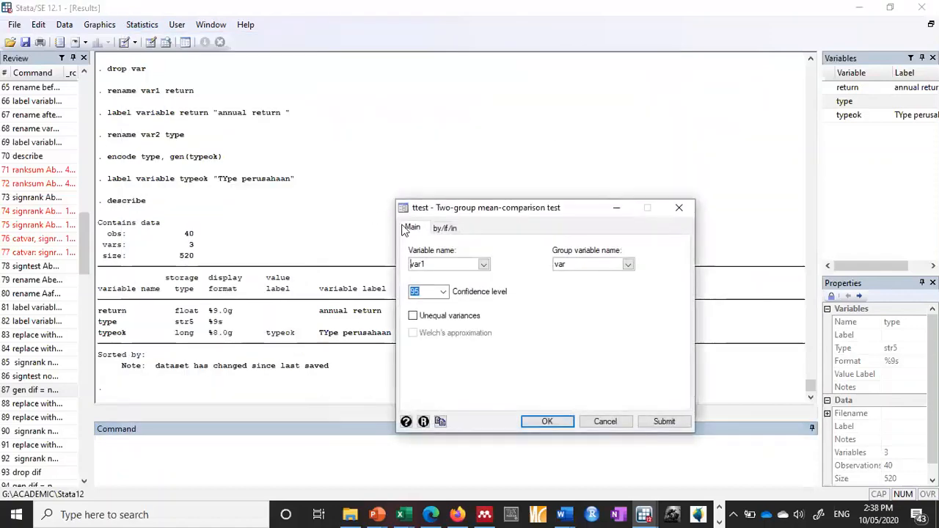
click(484, 266)
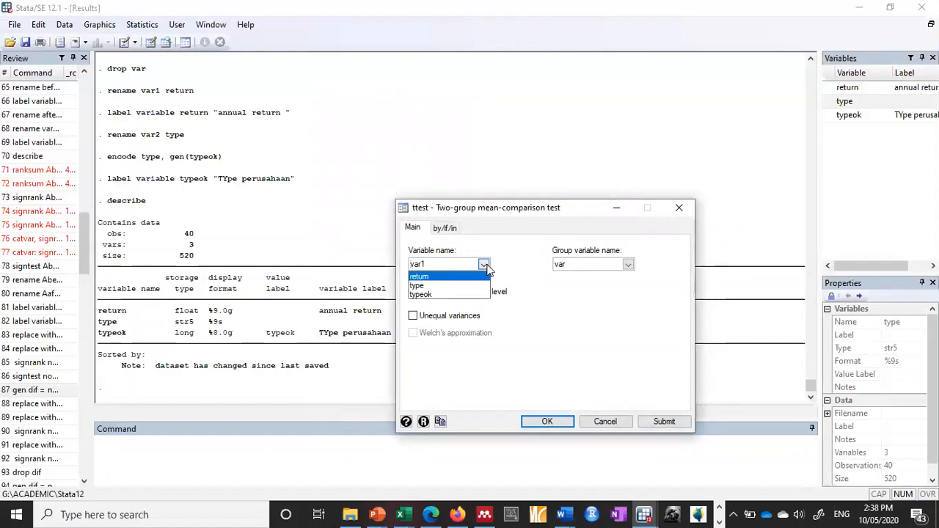
click(460, 276)
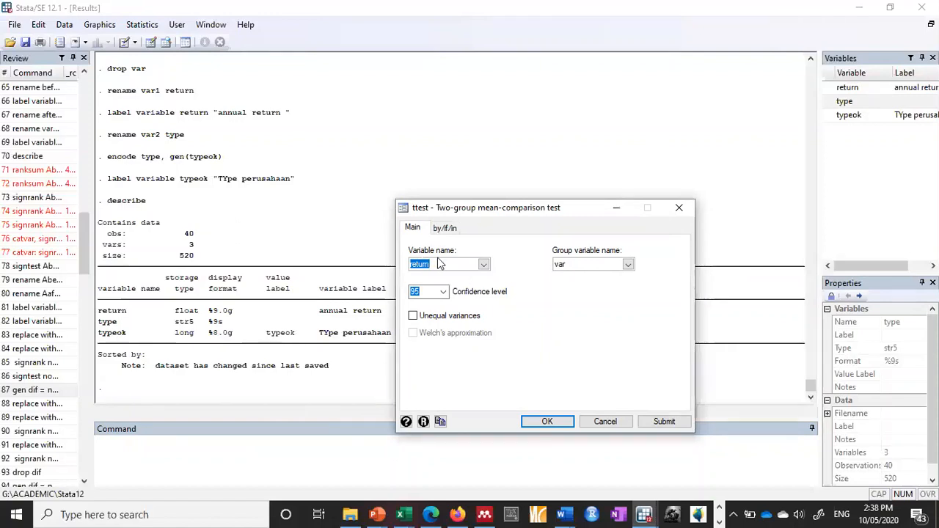
click(627, 265)
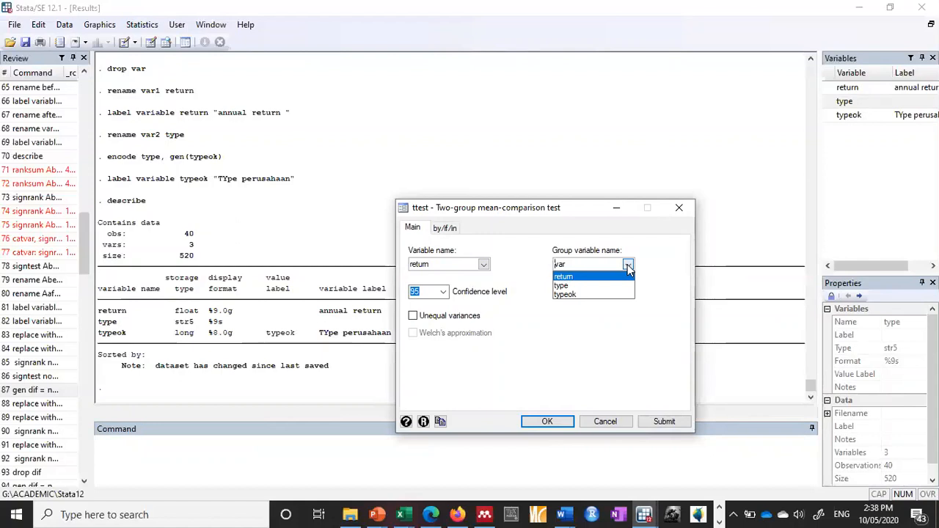
click(587, 296)
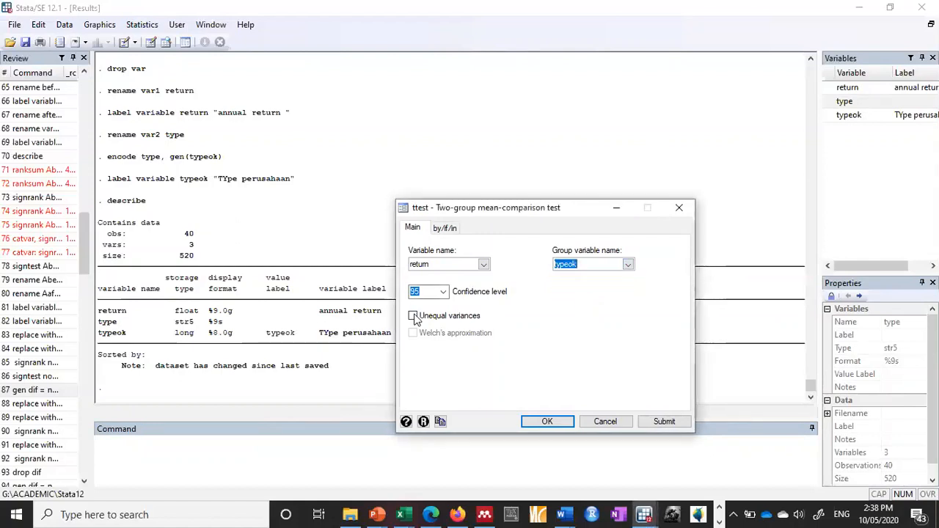
click(543, 424)
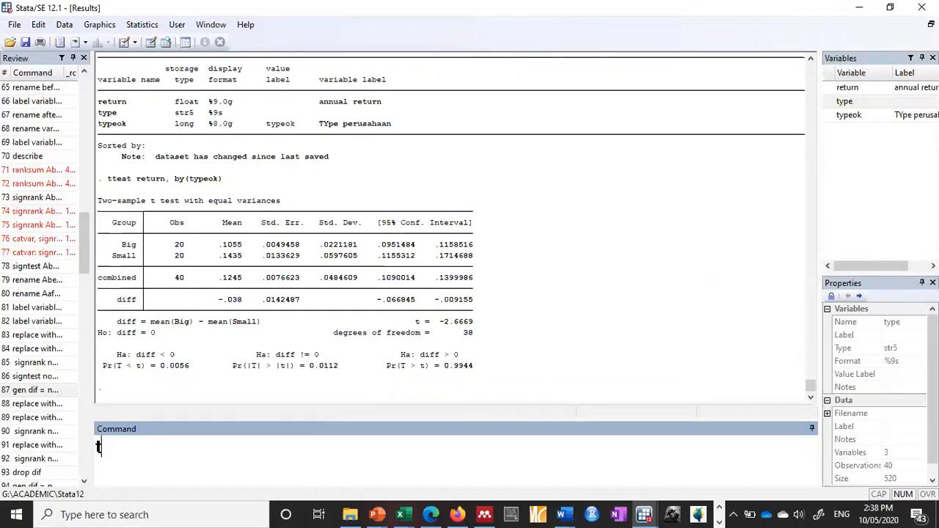
Repeat the t test from the command line with ttest return, by( typeok), inserting the variable names from the variable list.
text(test,)
key(Num_Lock)
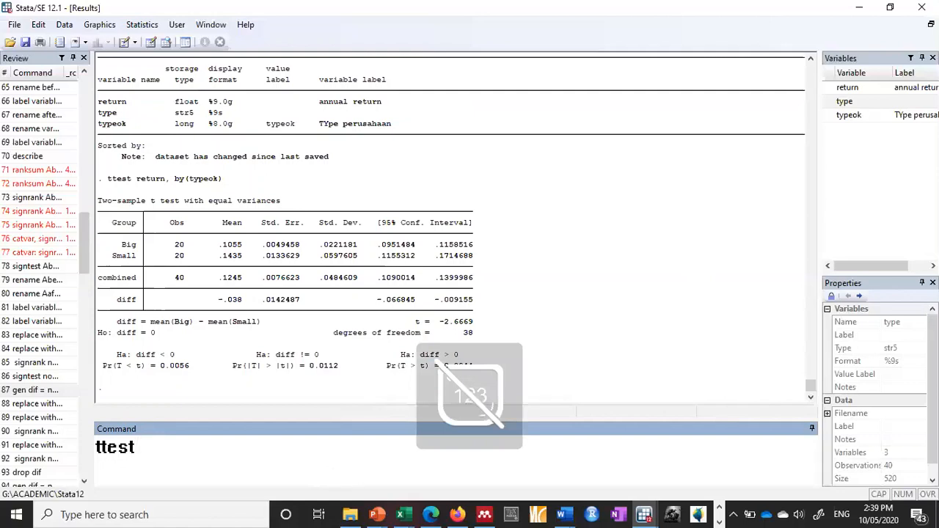
double_click(843, 87)
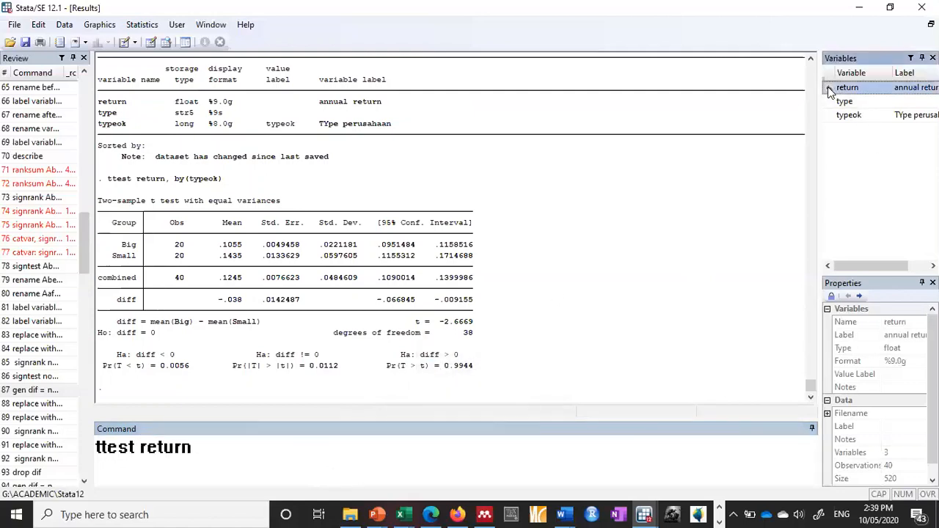
click(202, 450)
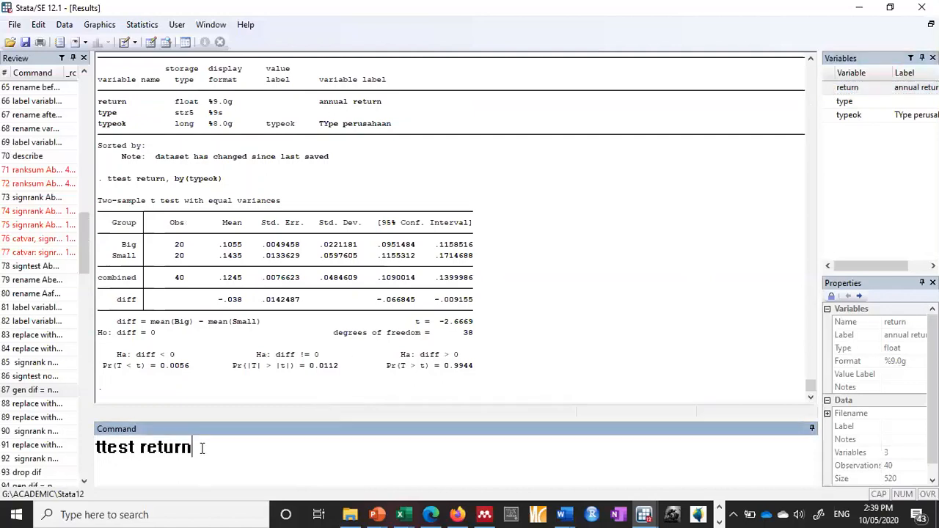
text(, by(typeok)
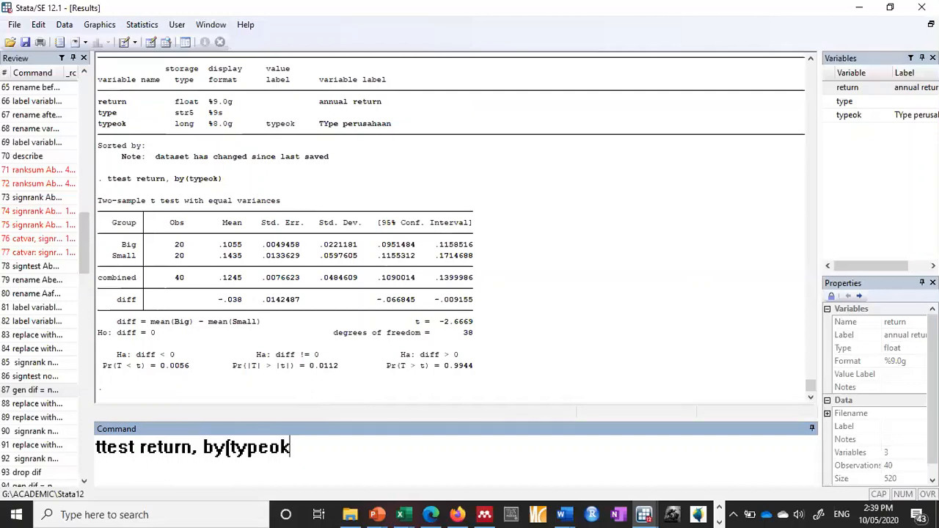
key(BackSpace)
key(BackSpace)
key(BackSpace)
key(BackSpace)
key(BackSpace)
key(BackSpace)
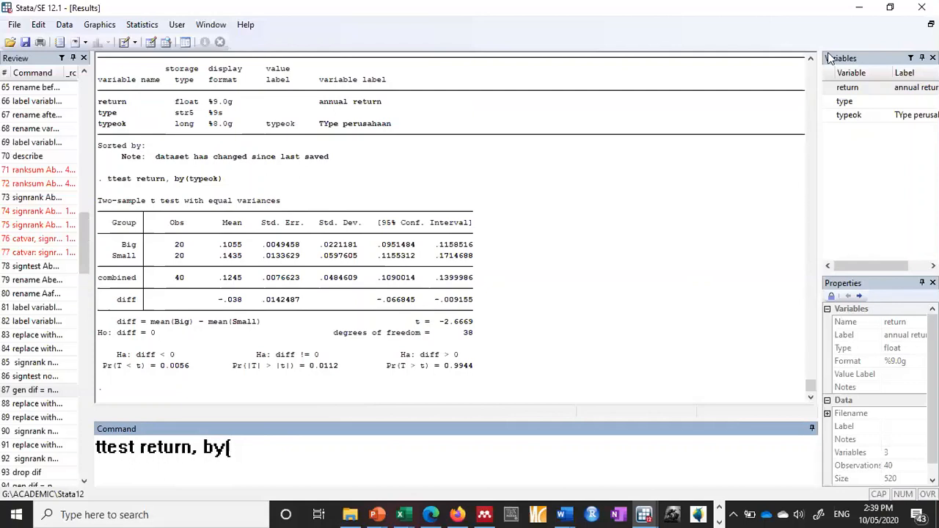
mouse_move(840, 117)
click(829, 117)
click(309, 450)
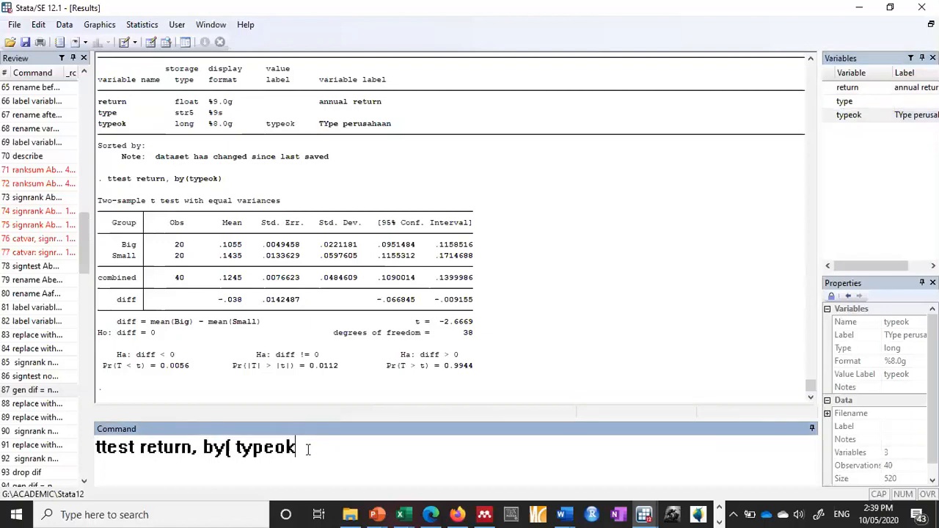
text())
key(Return)
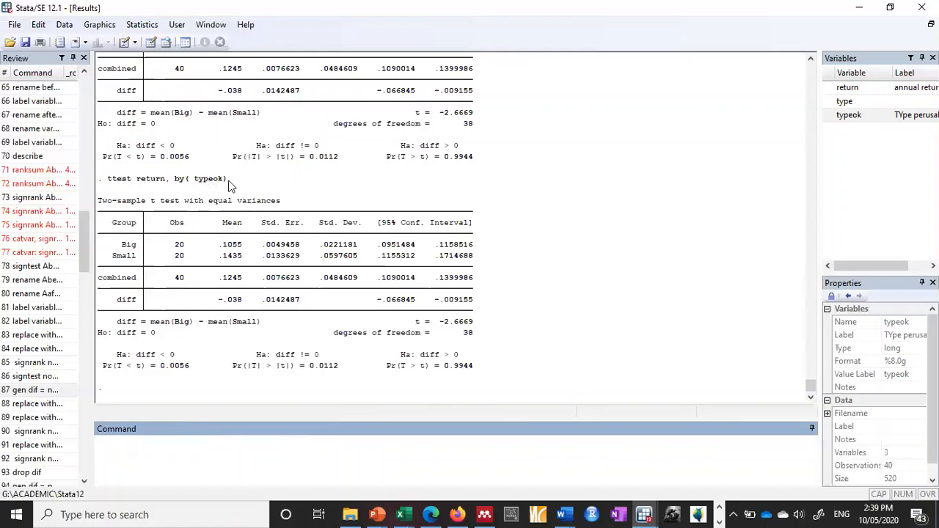
Copy the executed command ttest return, by( typeok) from the results into the Untitled1.do do-file, on a new line below ttest var1, by(var).
drag(229, 182, 110, 185)
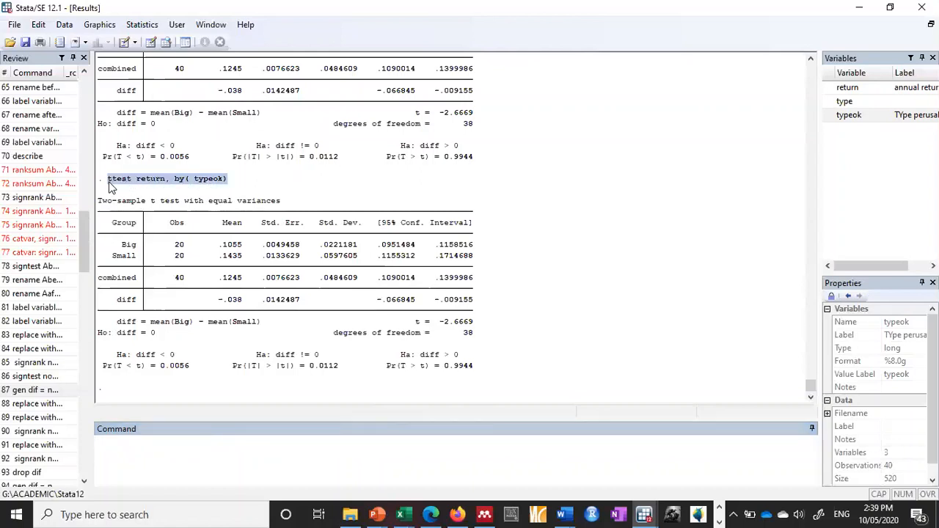
click(124, 44)
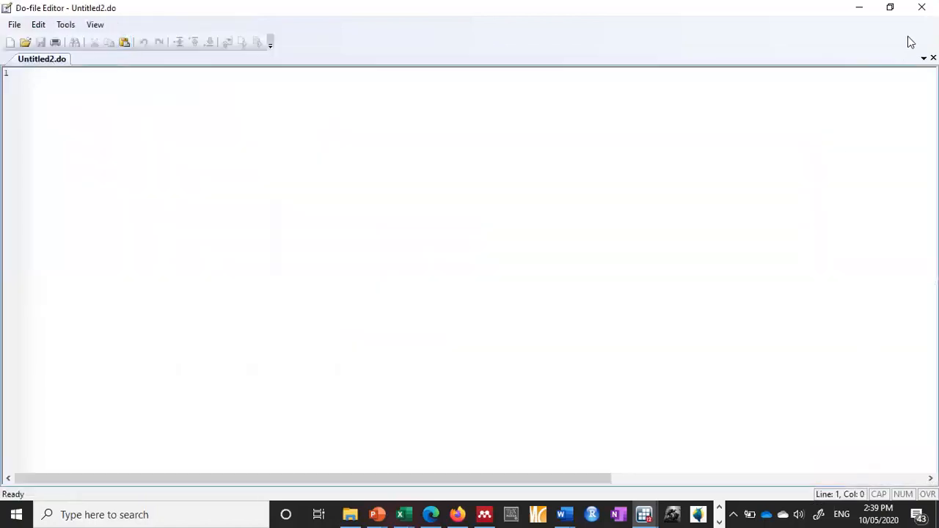
click(649, 514)
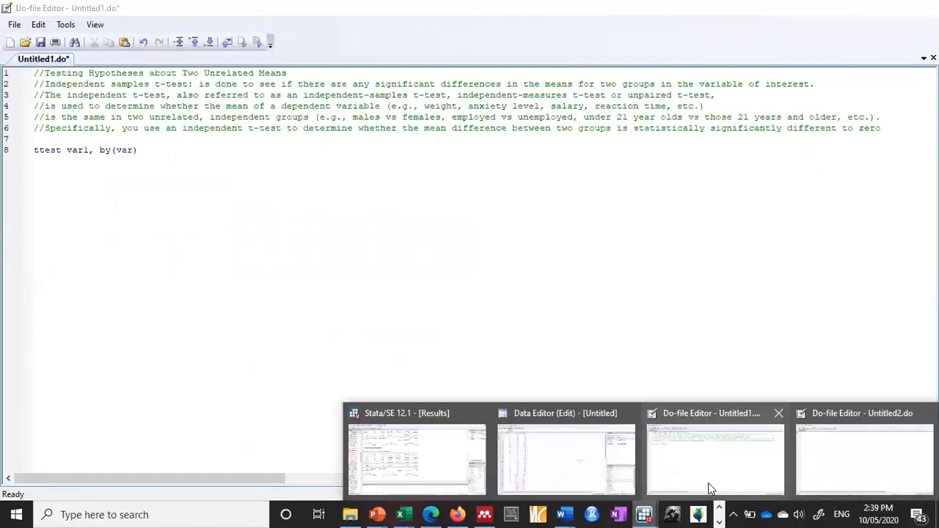
click(708, 481)
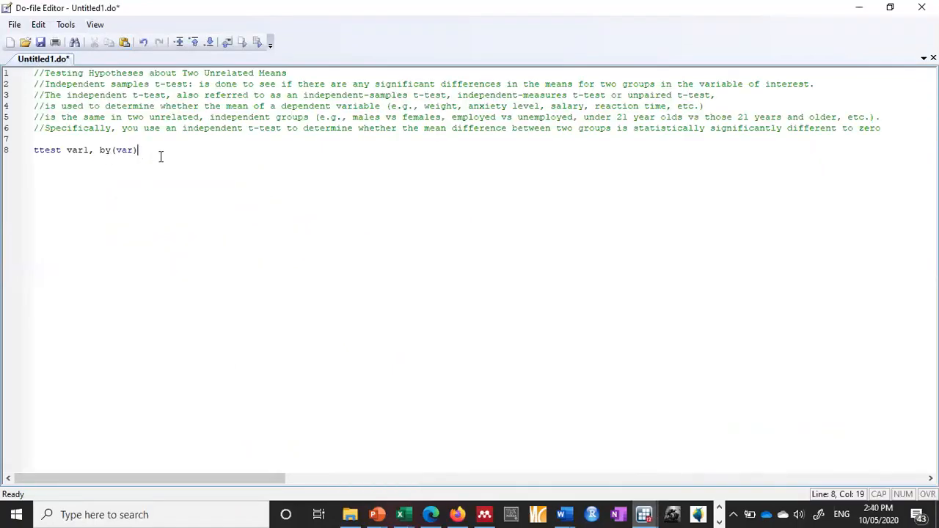
key(Return)
text(ttest return, by( typeck))
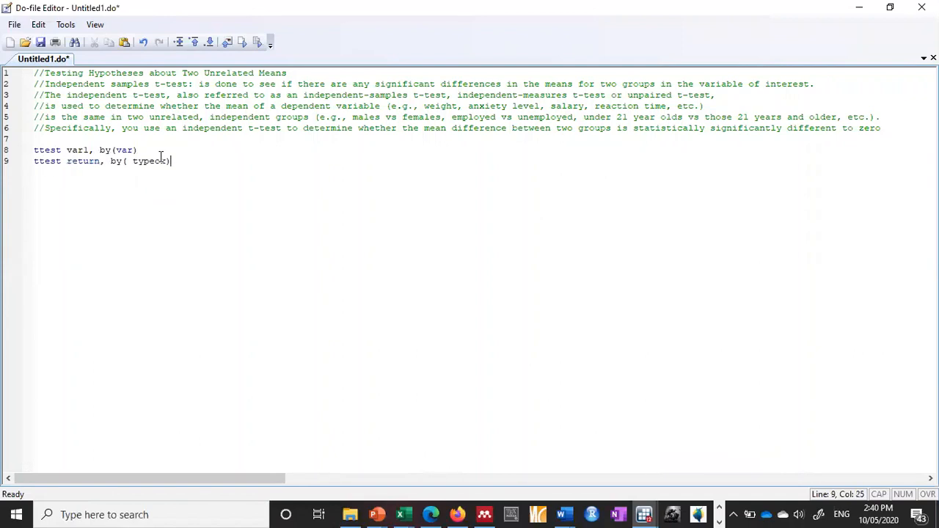
Save the do-file as "T test unrelated group" in the Latihan Stata folder.
click(18, 27)
click(53, 97)
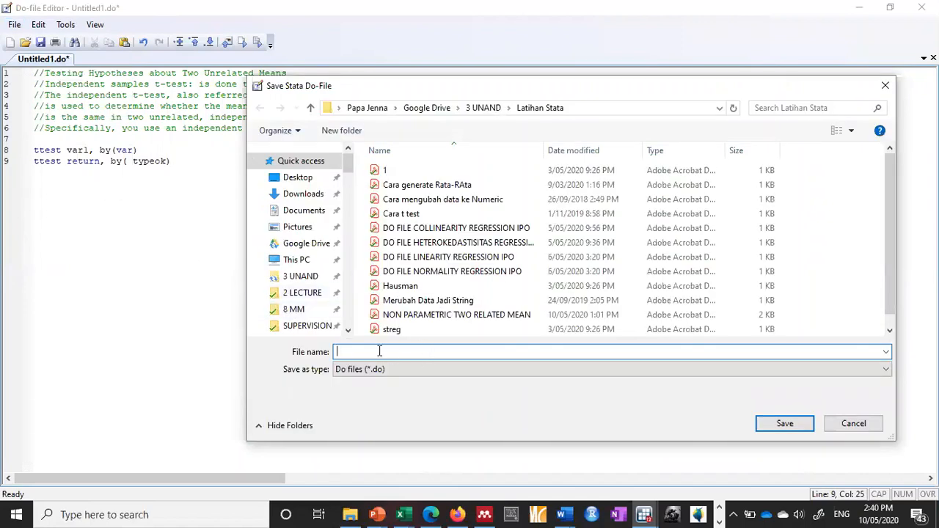
text(T test unrelated group)
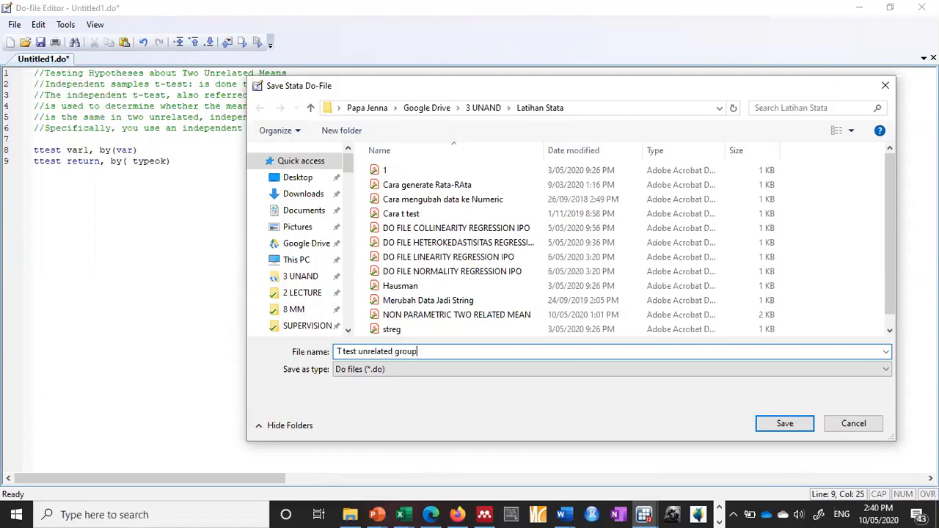
key(Return)
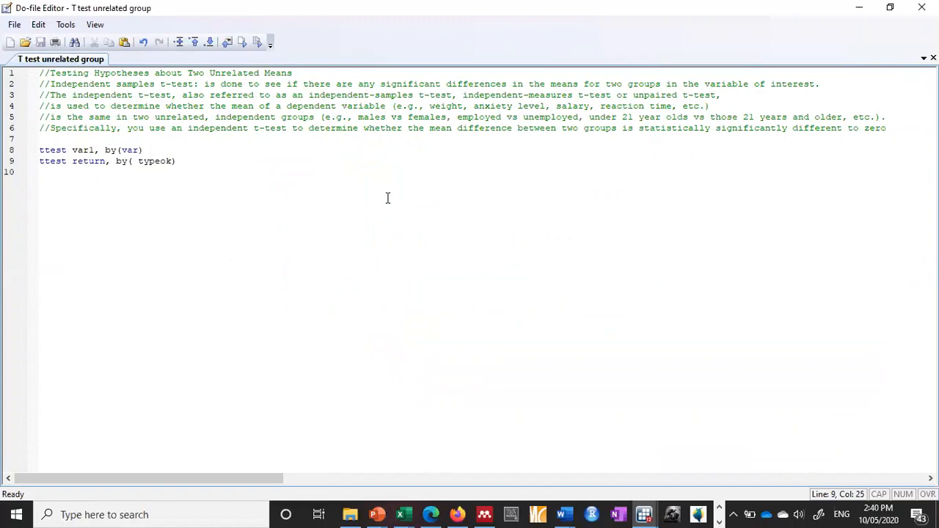
Return to the Results window and examine the t test's group means, t statistic and two-sided p-value for Big versus Small.
click(644, 513)
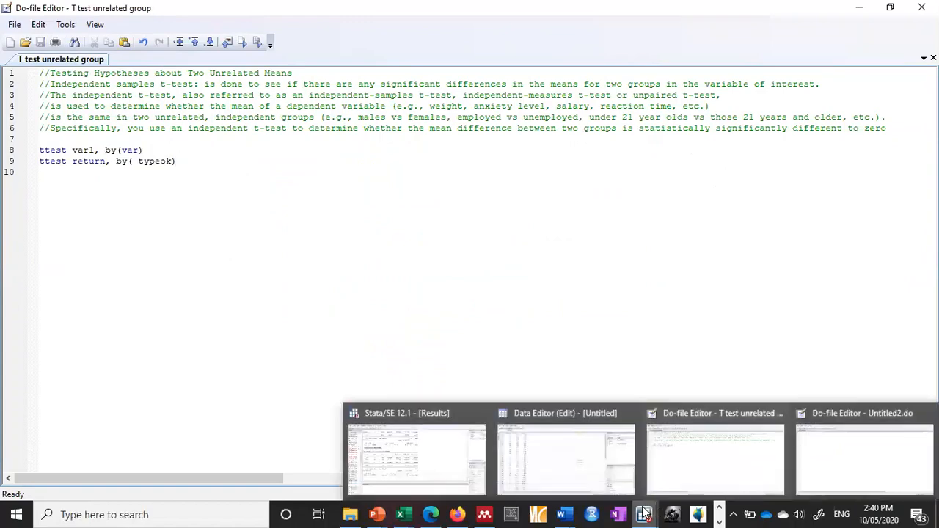
click(440, 462)
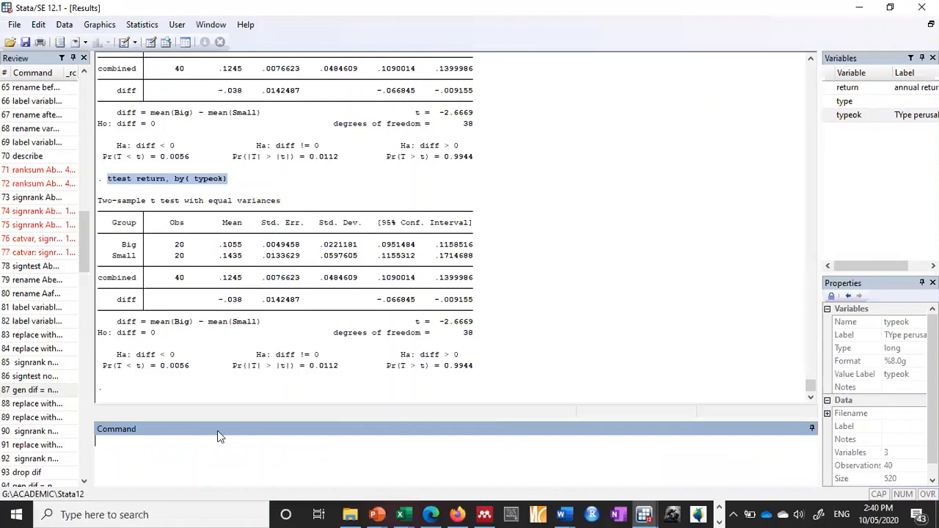
click(115, 244)
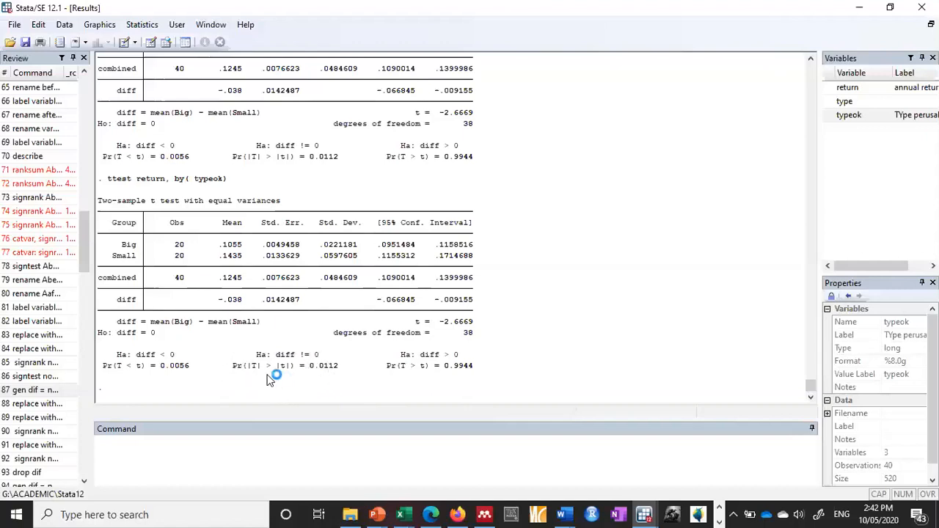
click(330, 376)
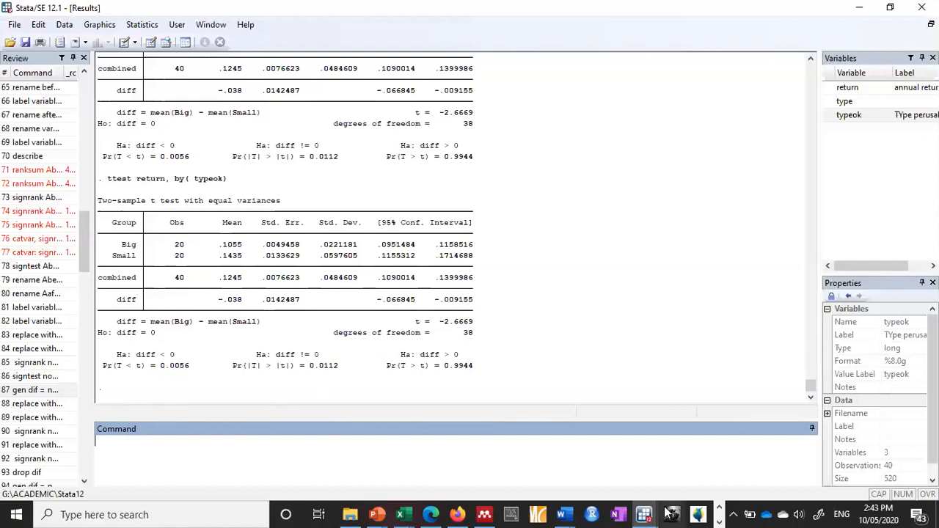
mouse_move(644, 513)
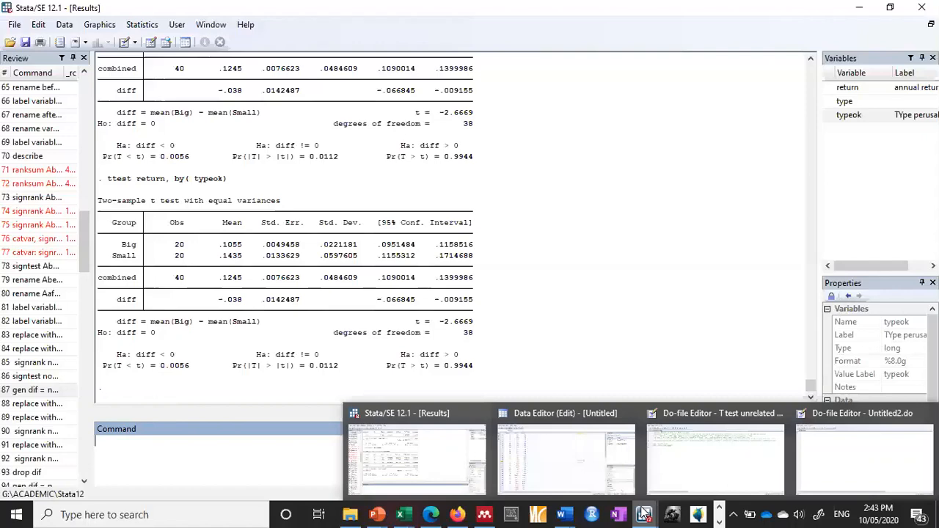
Save the dataset from the Data Editor as "UNRELATED T TEST" in the Latihan Stata folder.
click(555, 470)
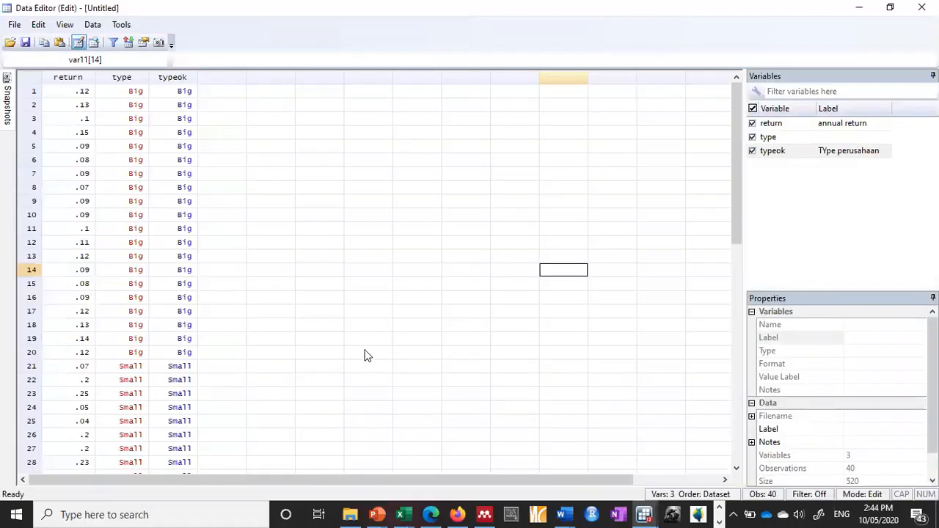
click(13, 24)
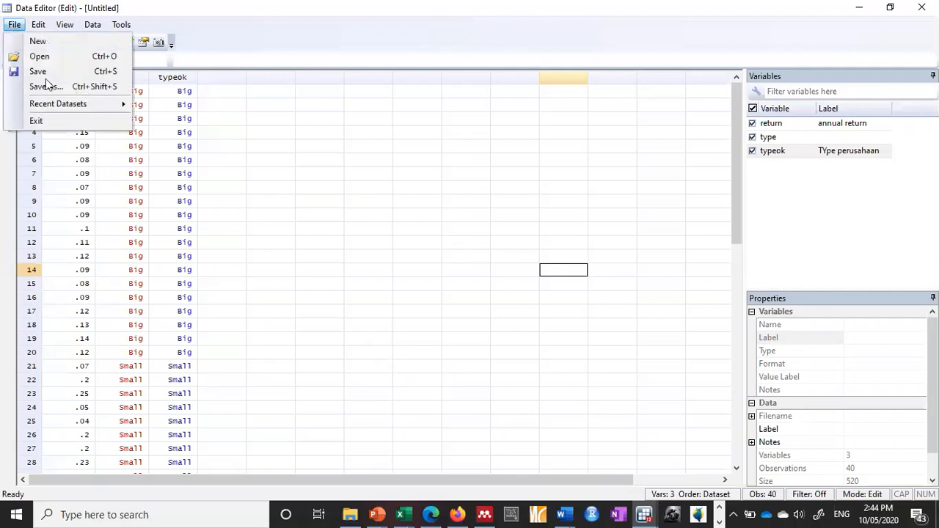
click(48, 86)
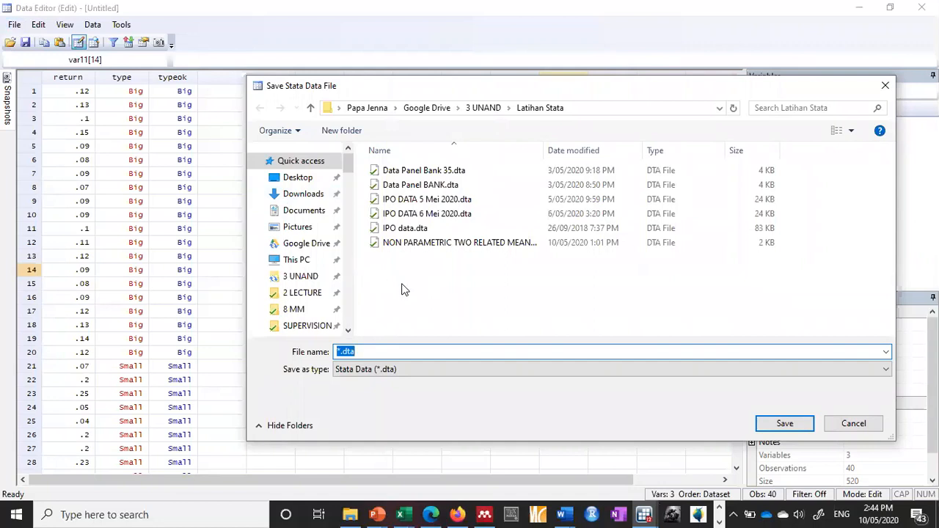
text(UNRE)
text(LATED T TEST)
key(Return)
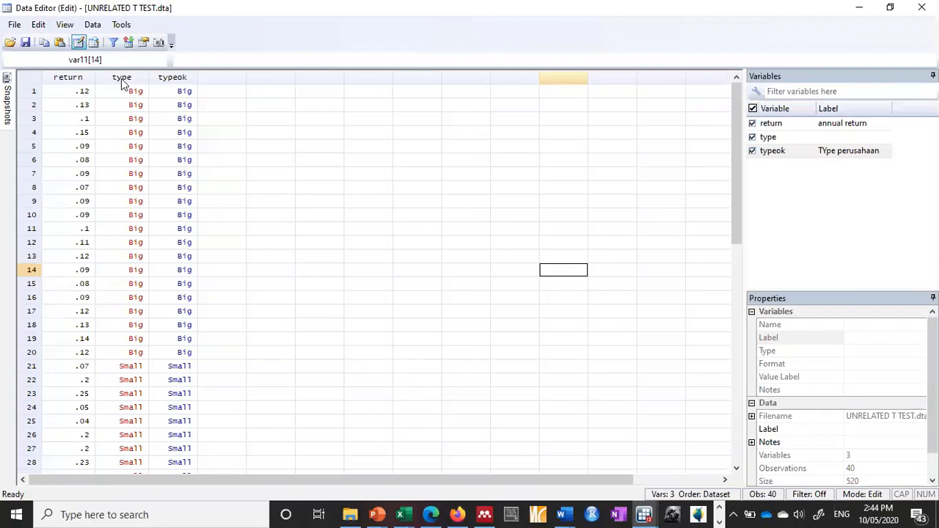
Drop the variables type and typeok from the dataset.
drag(122, 82, 161, 82)
right_click(161, 83)
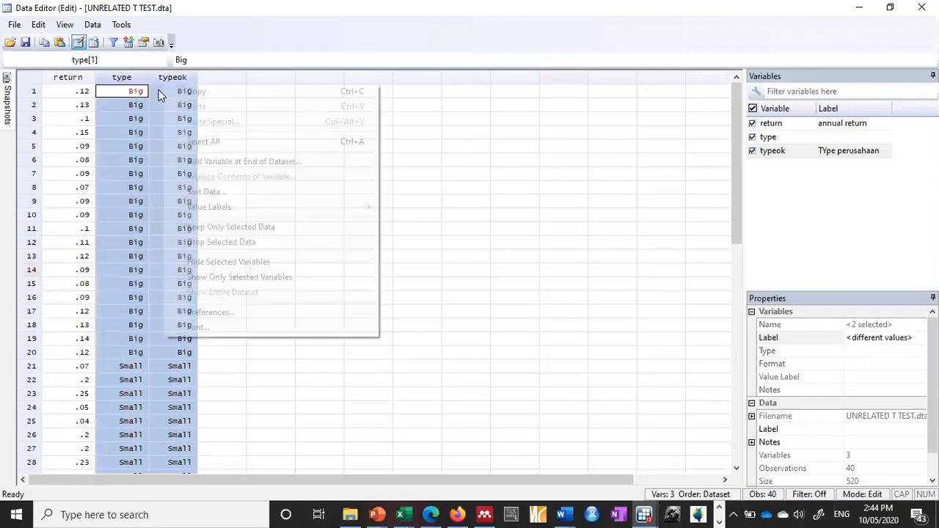
click(228, 243)
click(484, 286)
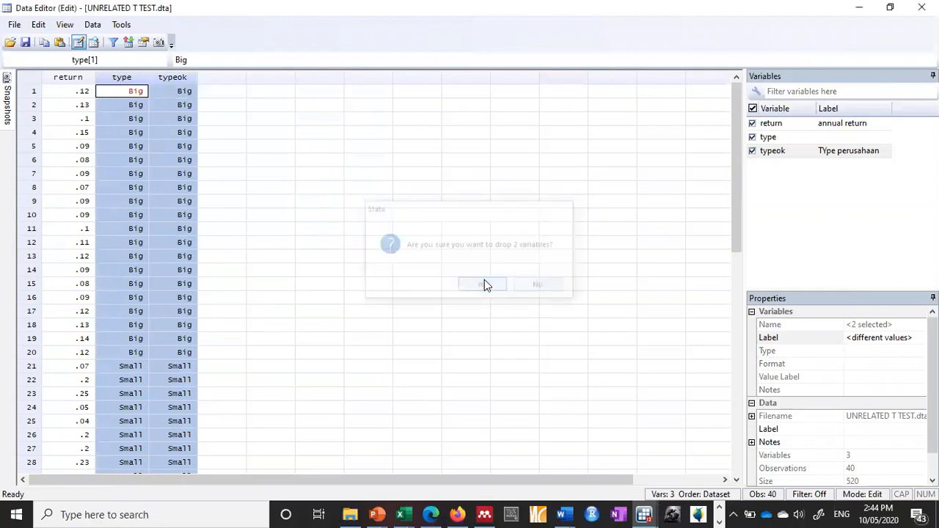
Try to copy the return values of observations 21 to 40 into the empty column beside return, treating the first row as data.
scroll(268, 293, down, 4)
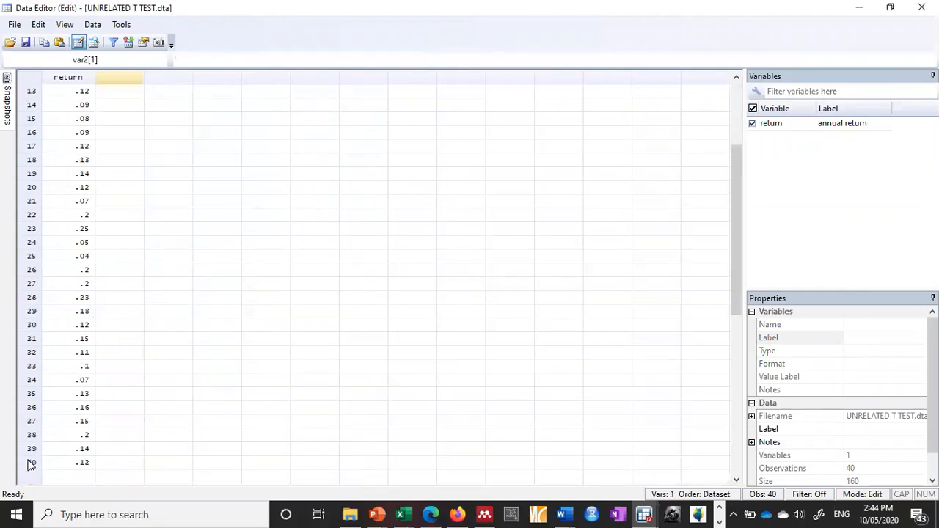
drag(34, 462, 51, 206)
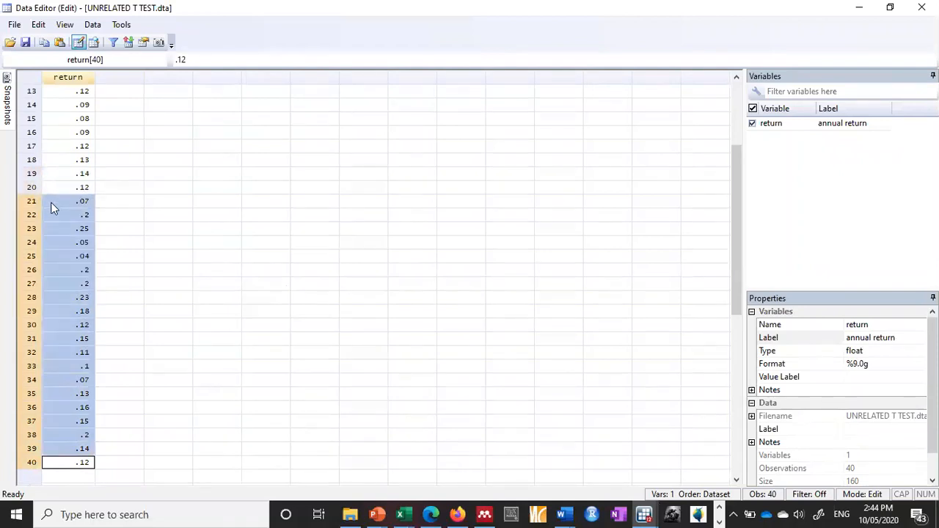
scroll(99, 221, up, 4)
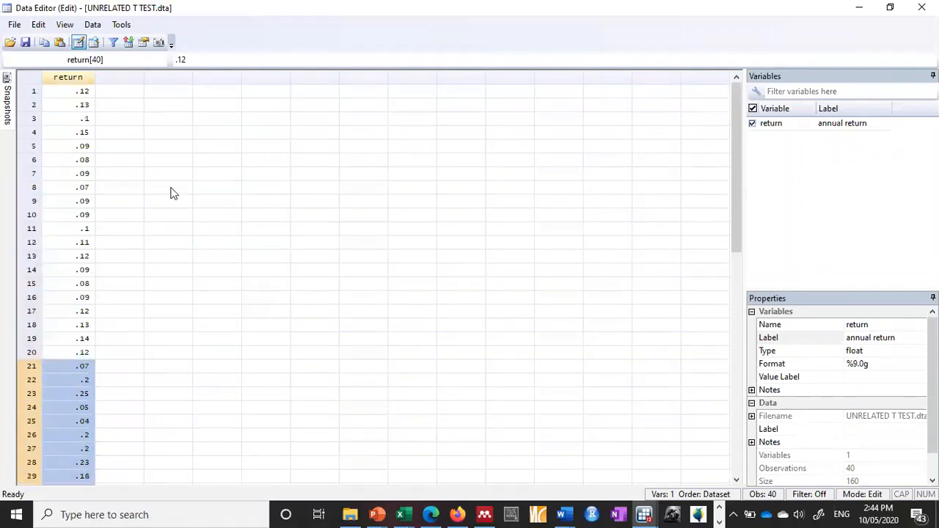
click(118, 92)
key(ctrl+v)
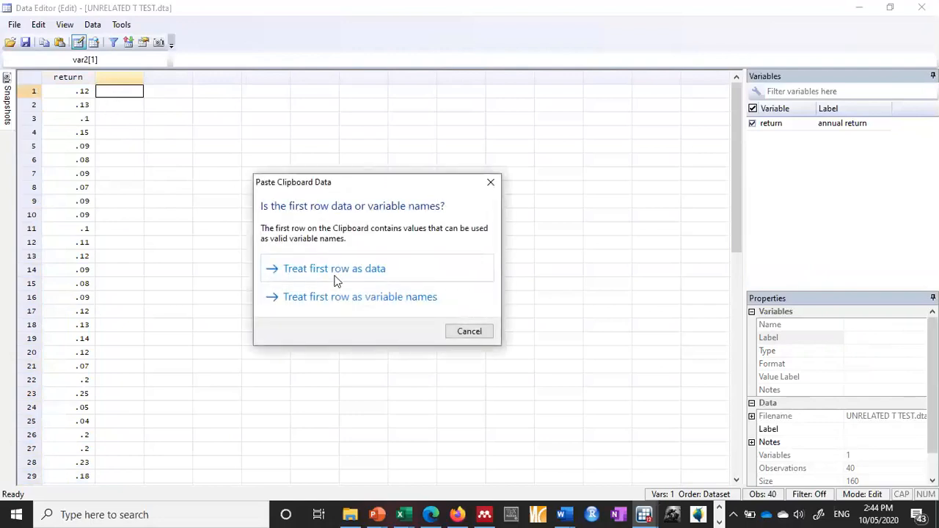
click(343, 268)
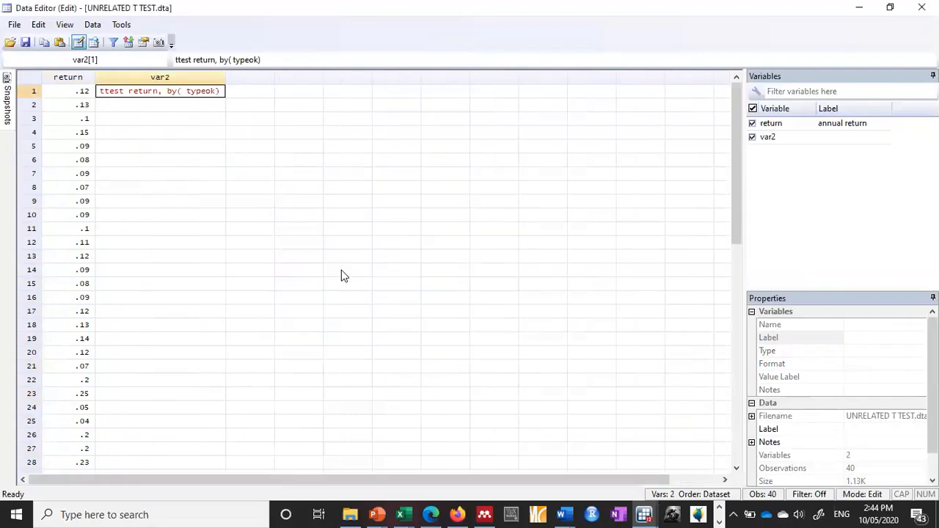
click(37, 27)
mouse_move(58, 26)
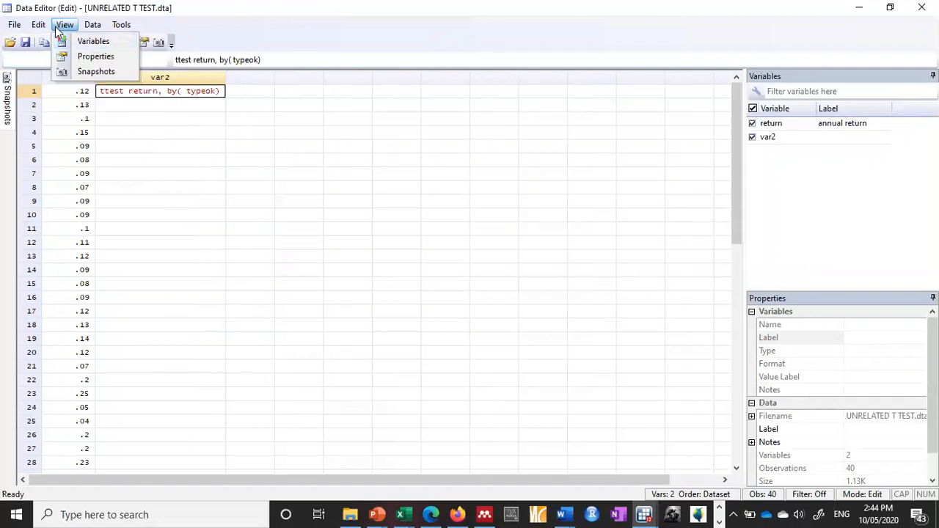
click(249, 133)
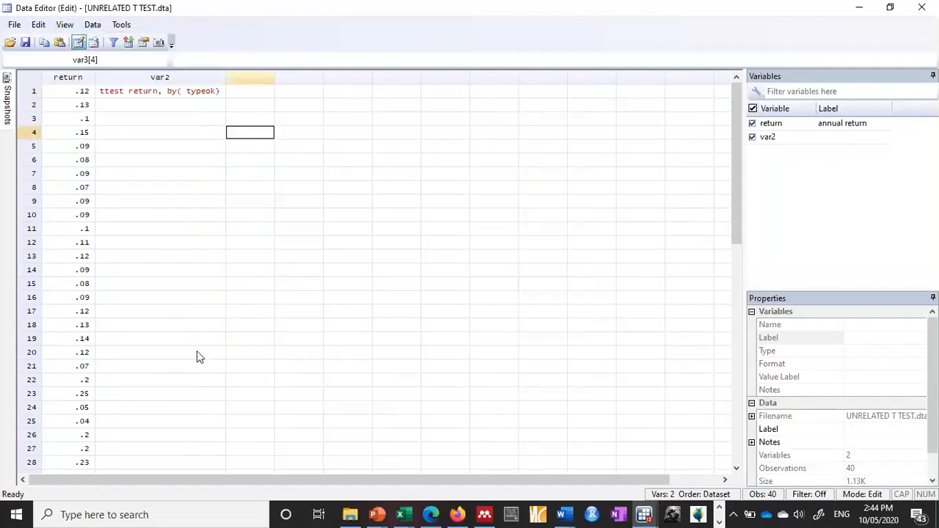
Copy the return values of observations 21 to 40 into the empty column after var2, starting at observation 1.
scroll(31, 382, down, 3)
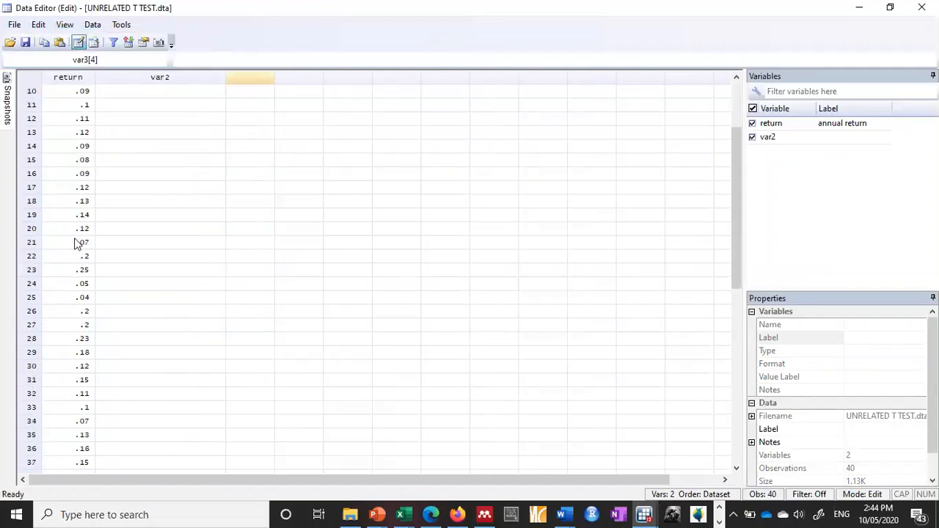
drag(73, 232, 83, 353)
scroll(187, 329, up, 7)
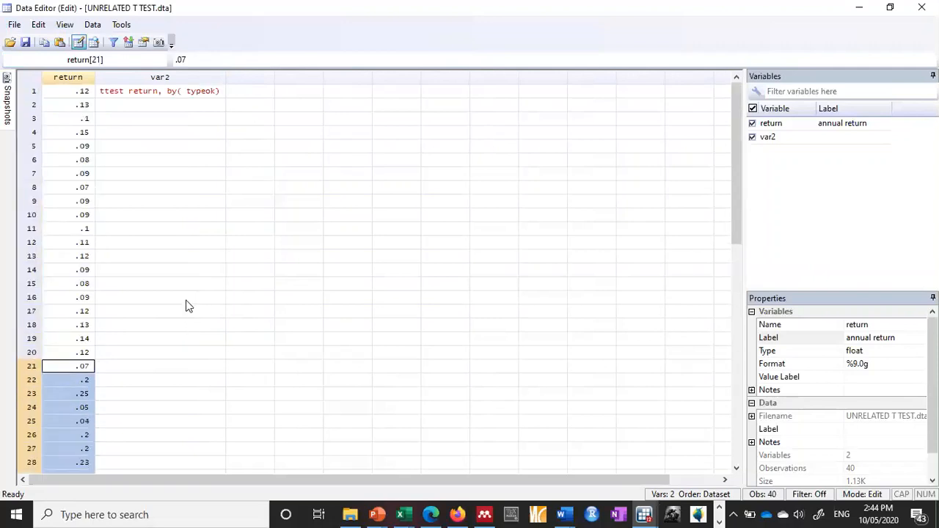
click(244, 92)
key(ctrl+v)
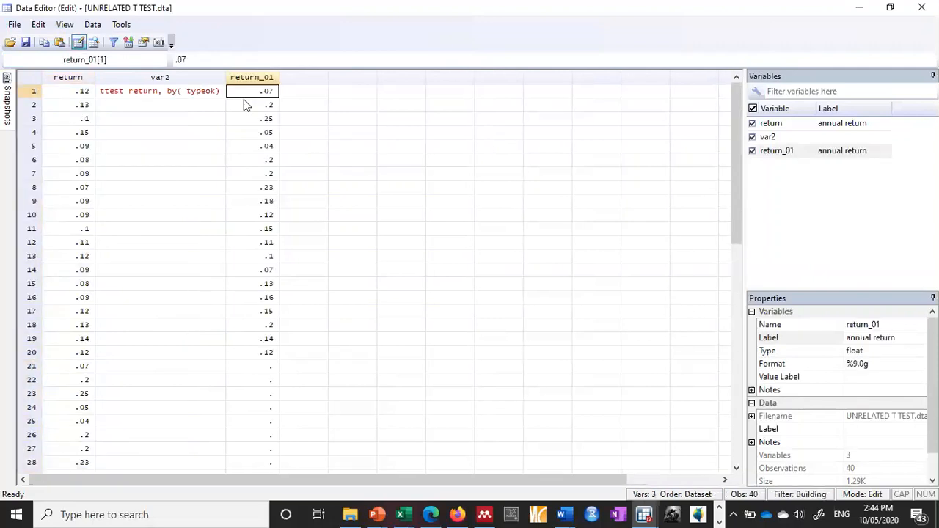
Drop the variable var2 that holds the pasted command text.
right_click(188, 76)
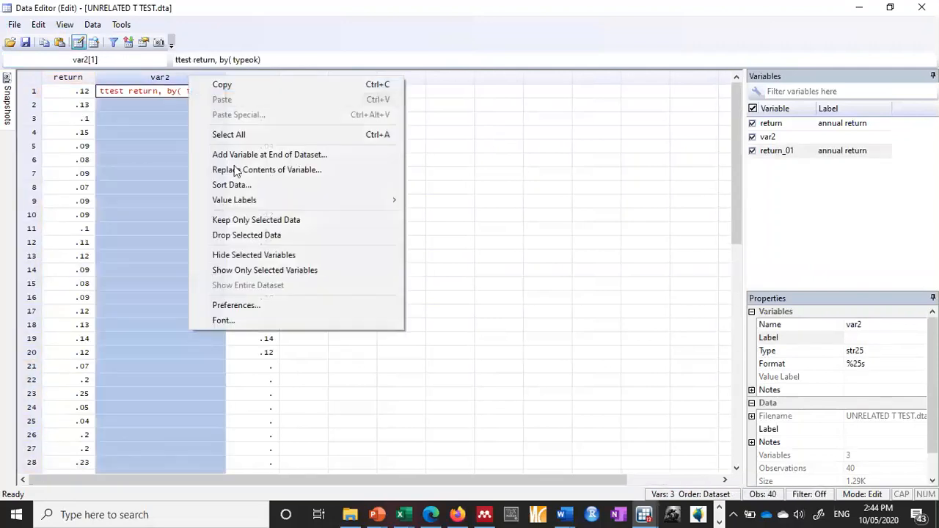
click(236, 235)
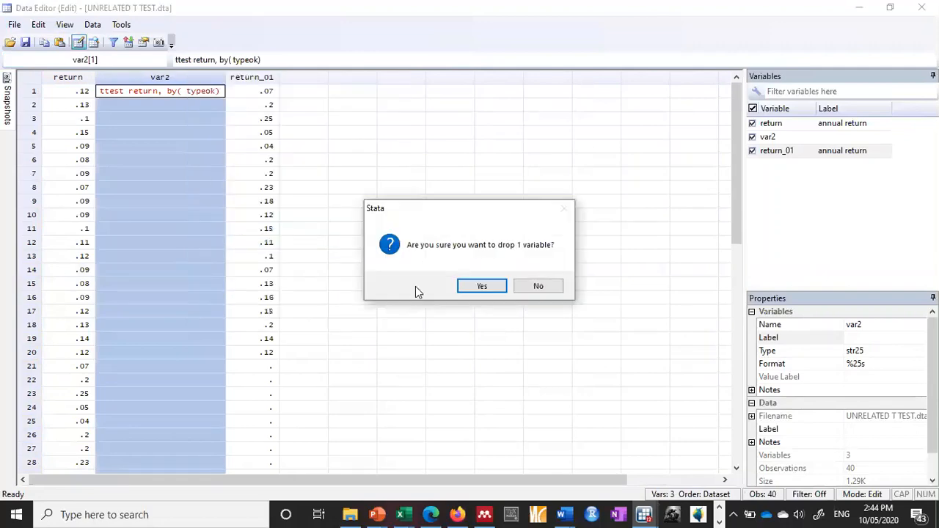
click(481, 287)
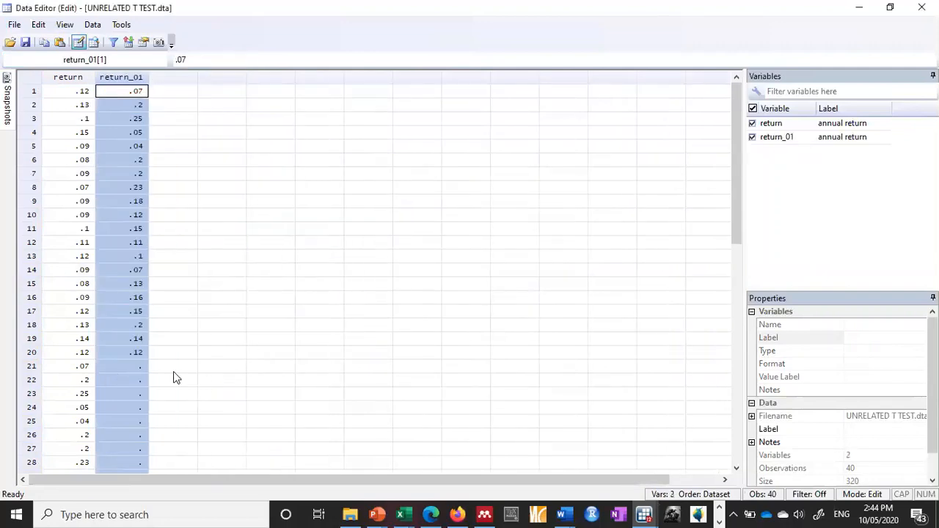
Drop observations 21 to 40 from the dataset.
drag(32, 367, 56, 391)
right_click(128, 364)
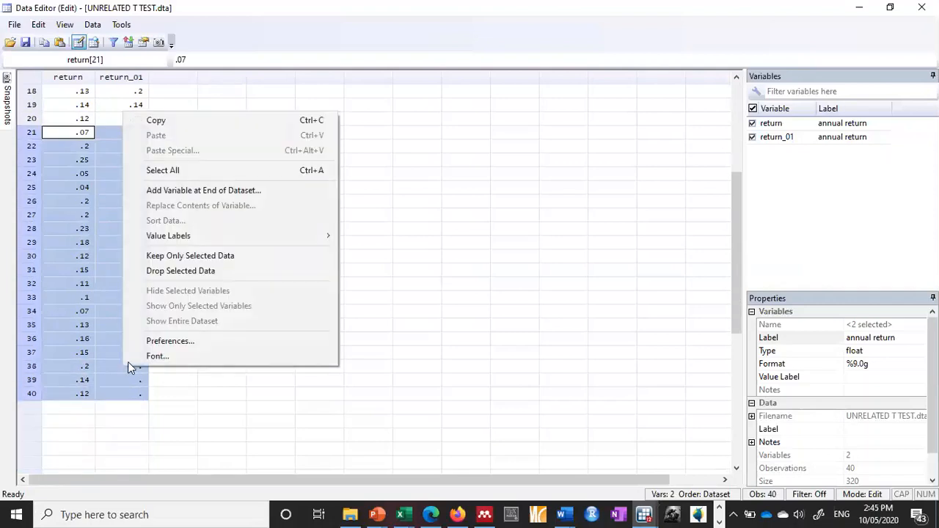
click(165, 271)
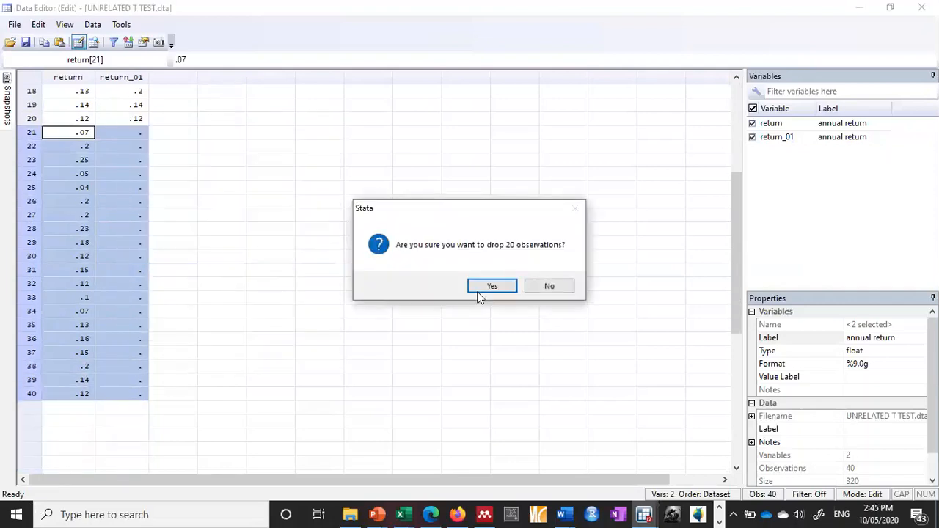
click(478, 291)
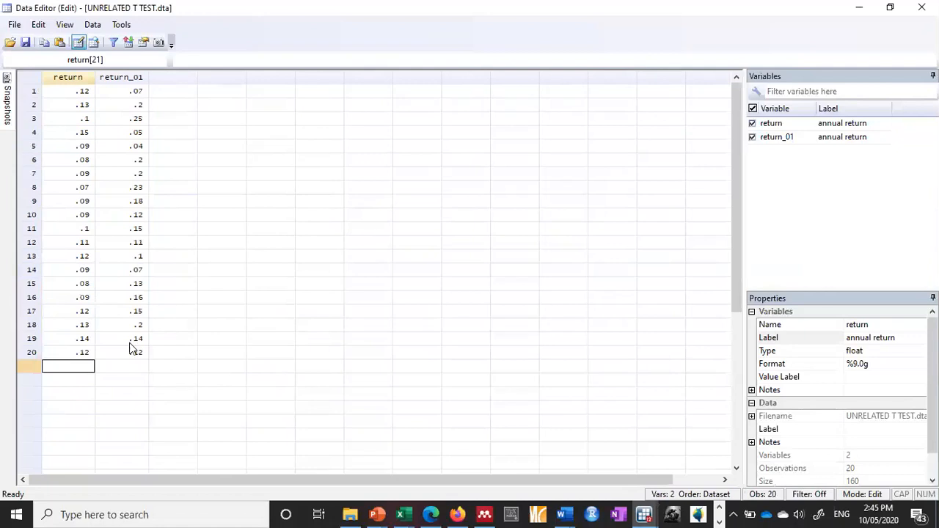
Rename the variable return as bigreturn and the variable return_01 as smallreturn.
click(64, 91)
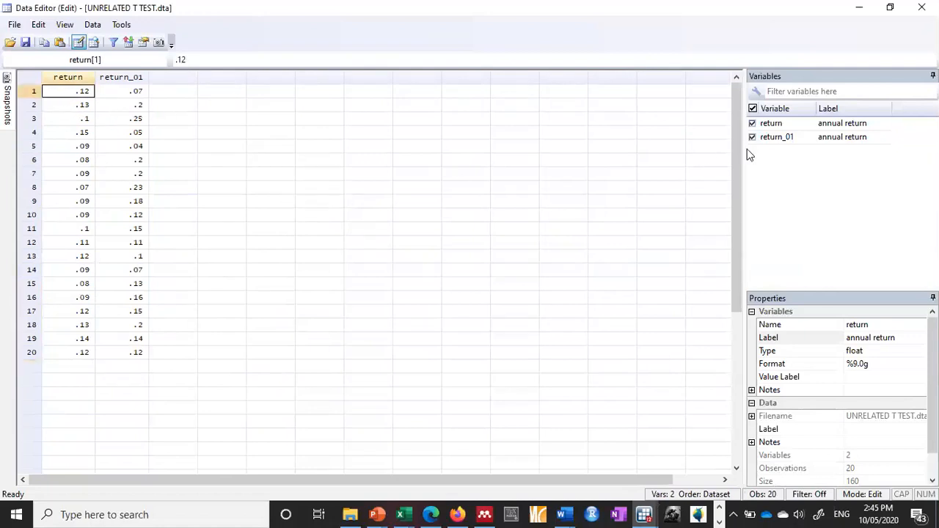
click(876, 323)
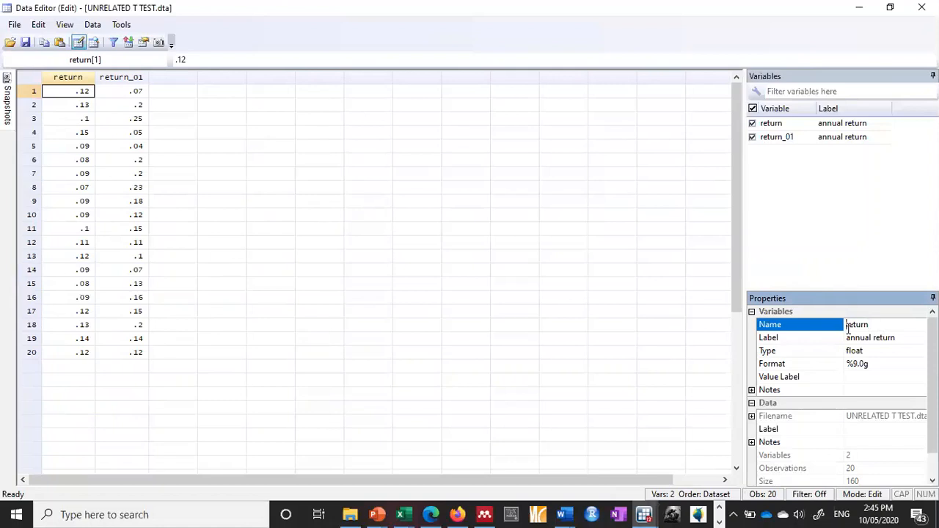
click(847, 325)
text(big)
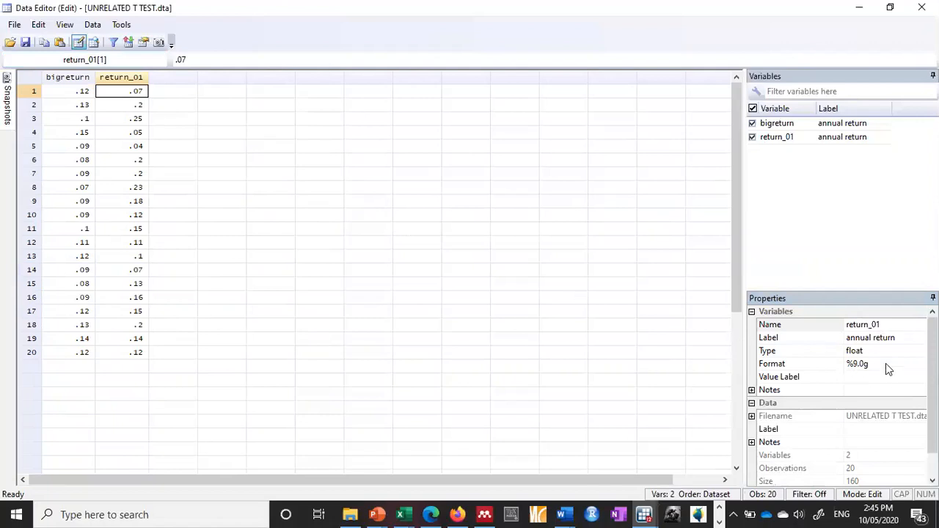
click(877, 324)
click(878, 325)
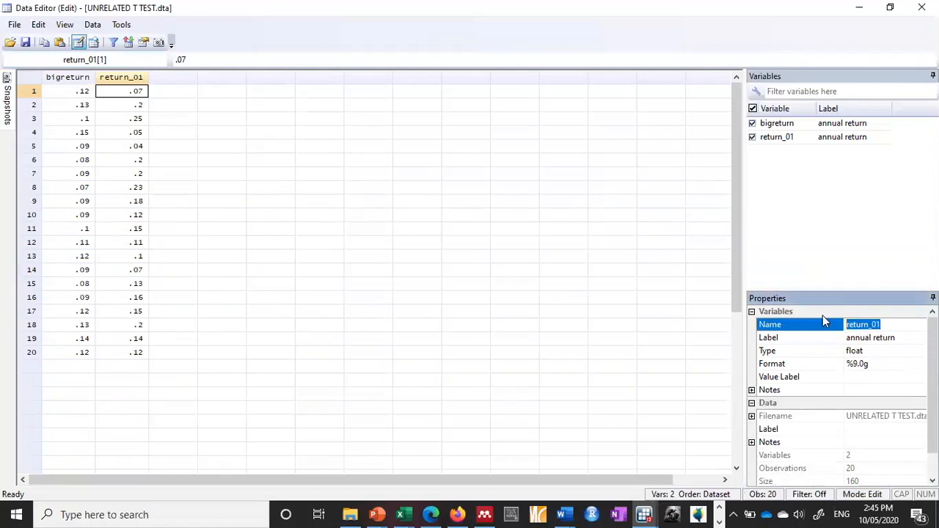
text(smallreturn)
click(266, 147)
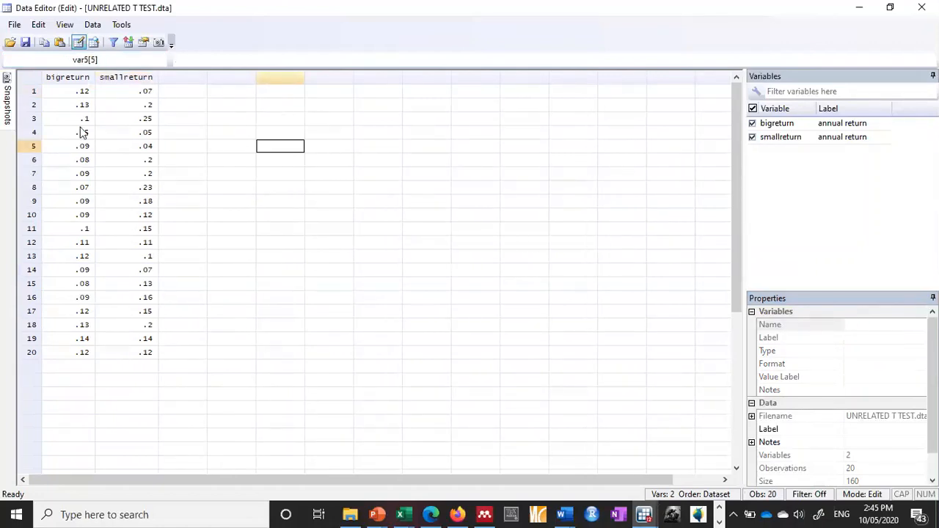
click(70, 92)
click(115, 93)
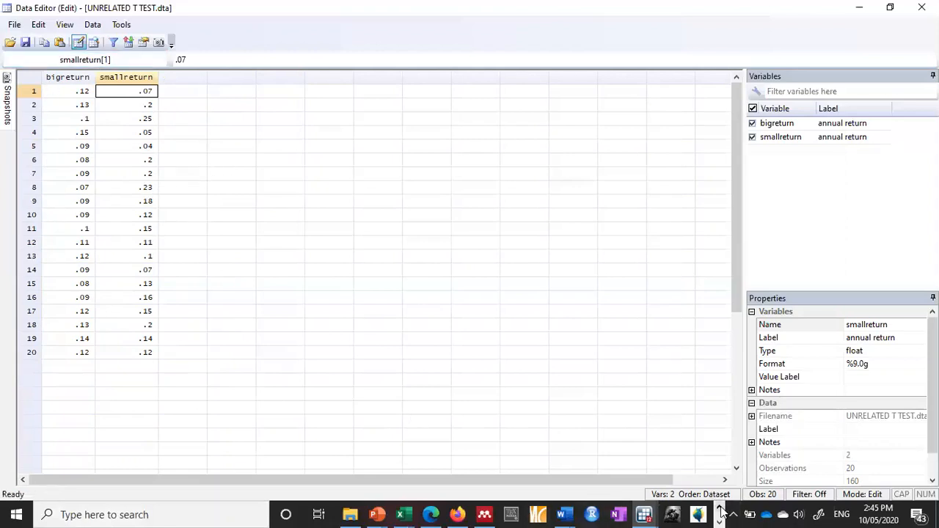
Run a paired-data mean-comparison t test with bigreturn as the first variable and smallreturn as the second.
click(644, 515)
click(433, 476)
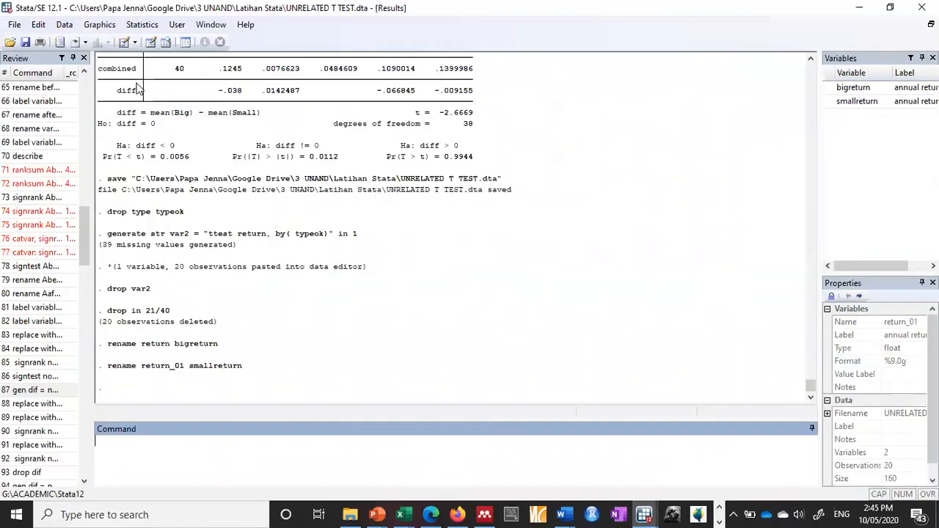
click(137, 26)
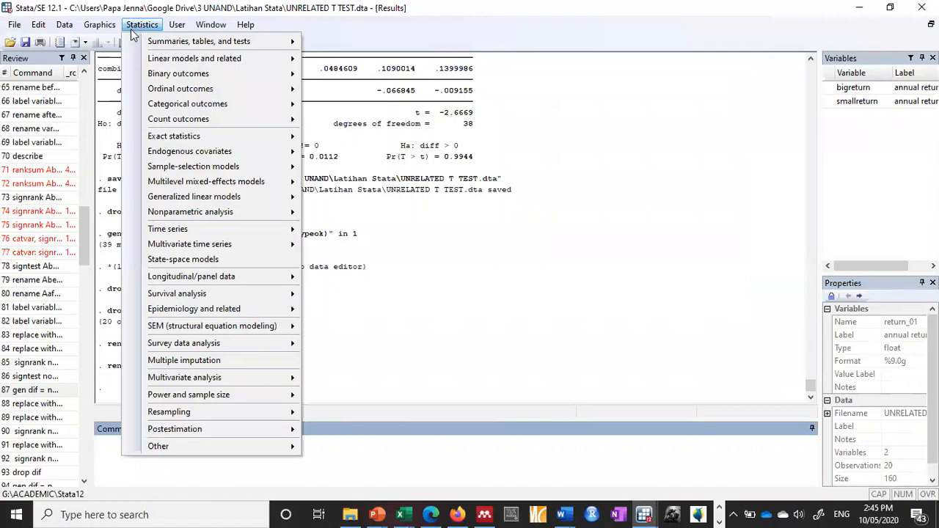
mouse_move(151, 42)
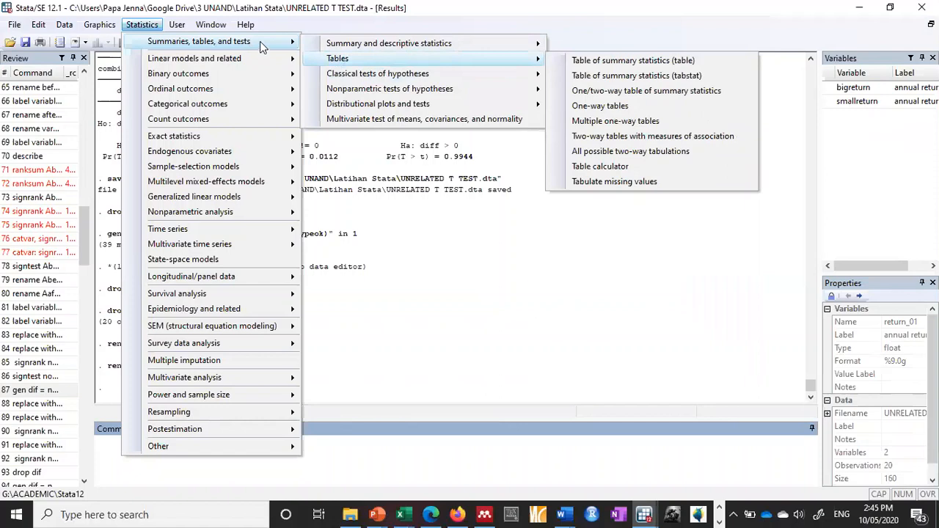
mouse_move(370, 77)
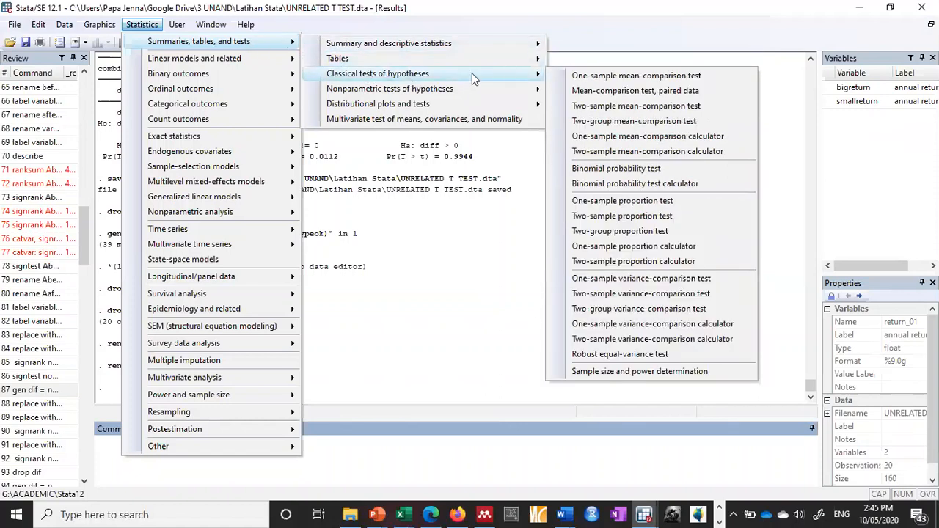
click(598, 96)
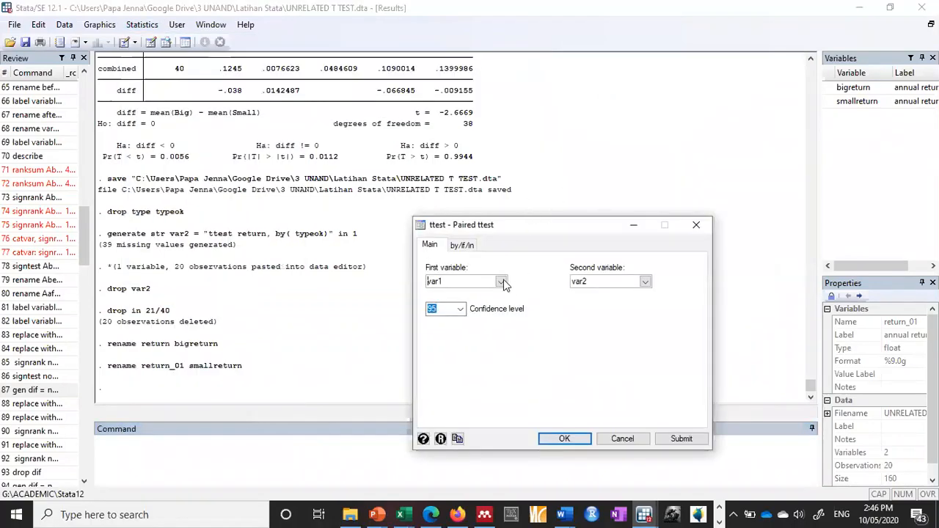
click(501, 282)
click(470, 295)
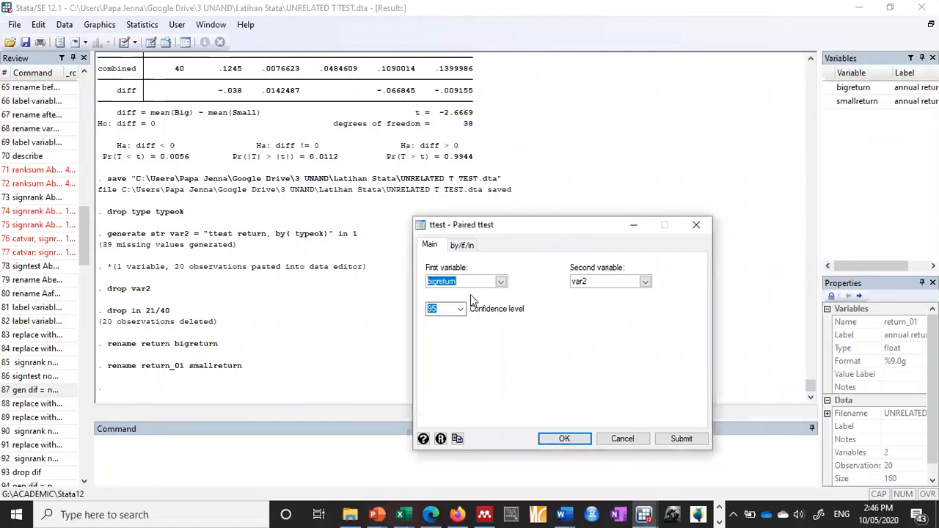
click(645, 282)
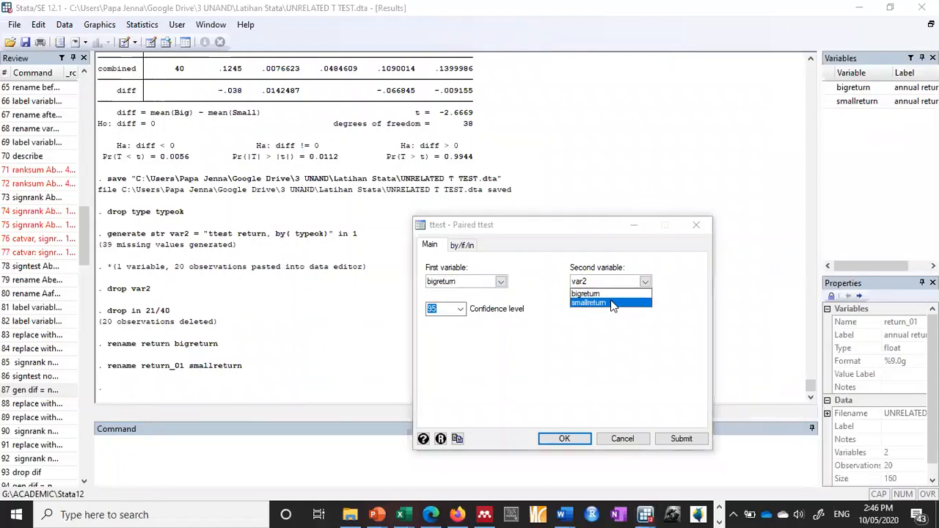
click(613, 303)
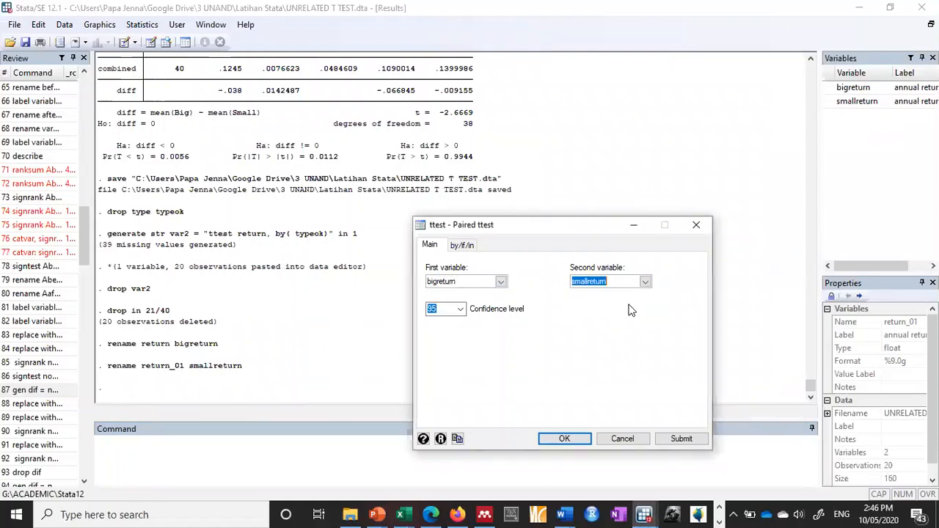
click(563, 440)
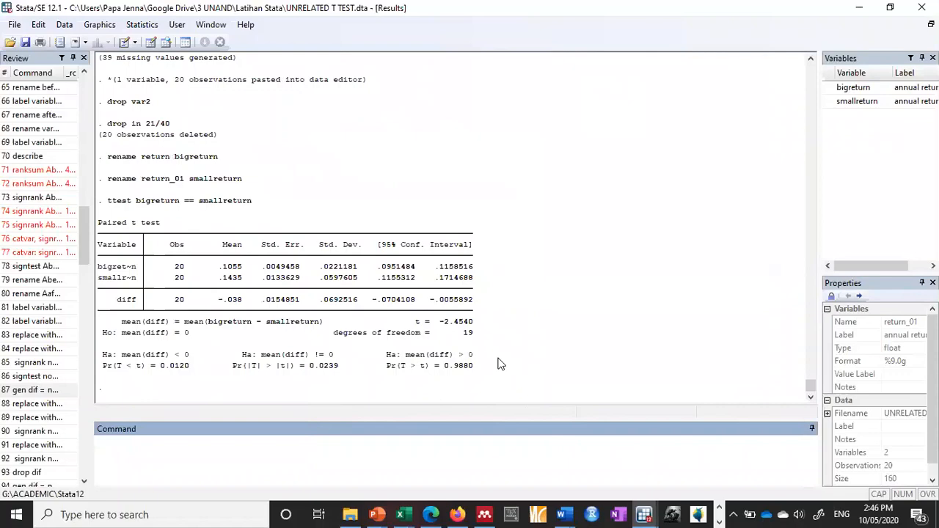
Compare the means, mean difference and two-sided p-value of the paired t test with those of the earlier two-sample t test.
scroll(497, 364, up, 5)
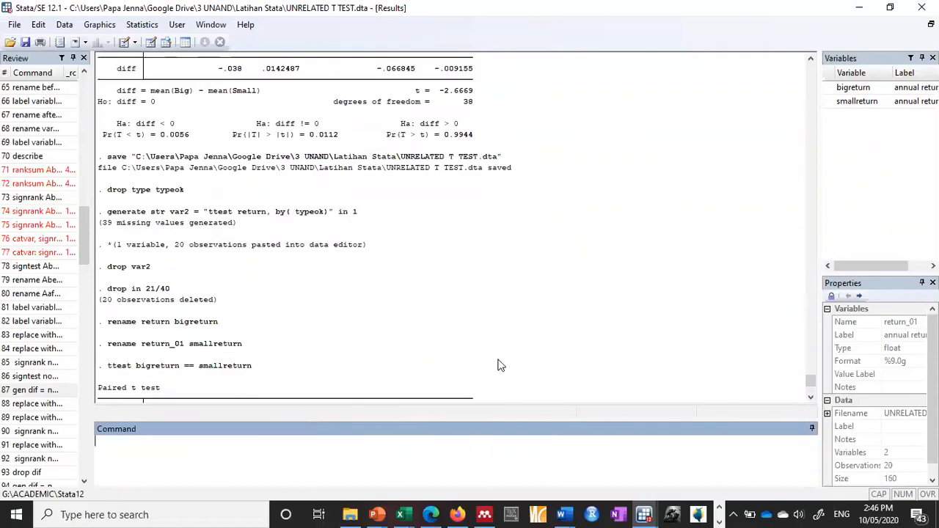
scroll(498, 364, up, 3)
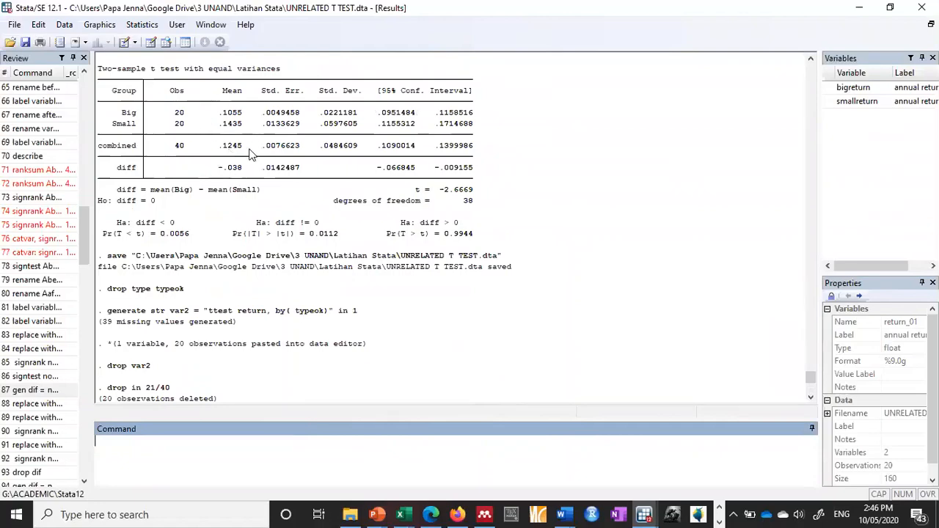
scroll(248, 168, down, 2)
scroll(239, 154, up, 3)
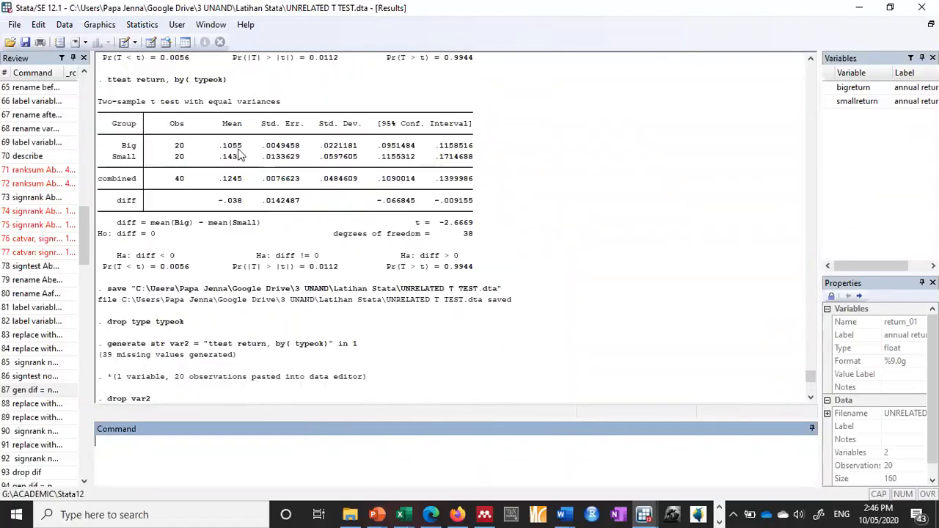
scroll(261, 308, down, 9)
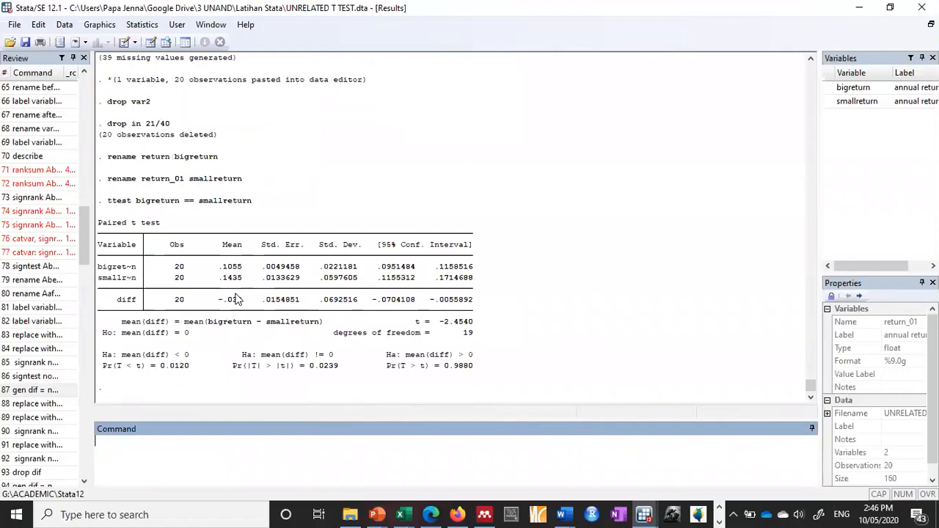
scroll(190, 388, up, 5)
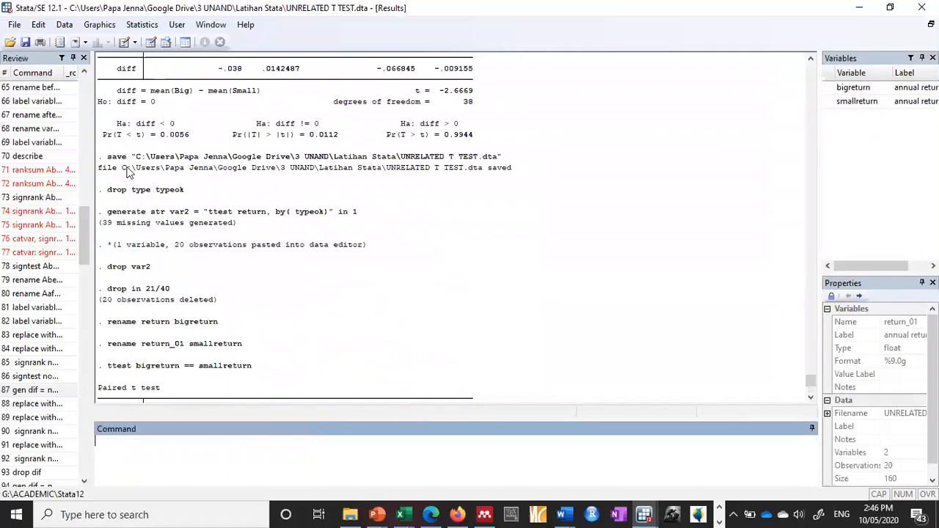
scroll(132, 176, up, 2)
scroll(174, 250, down, 7)
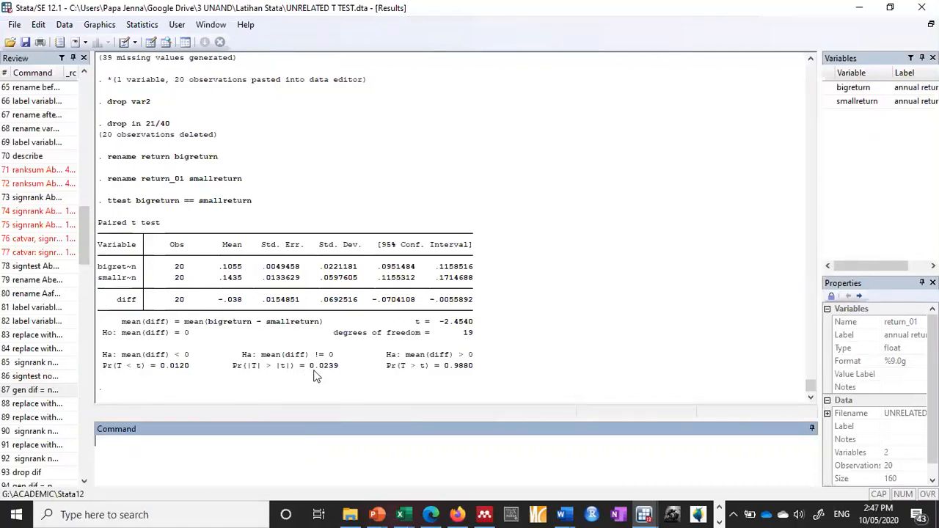
Compare the ttest command syntax used for the two-sample test by typeok with that used for the paired test.
scroll(438, 245, up, 5)
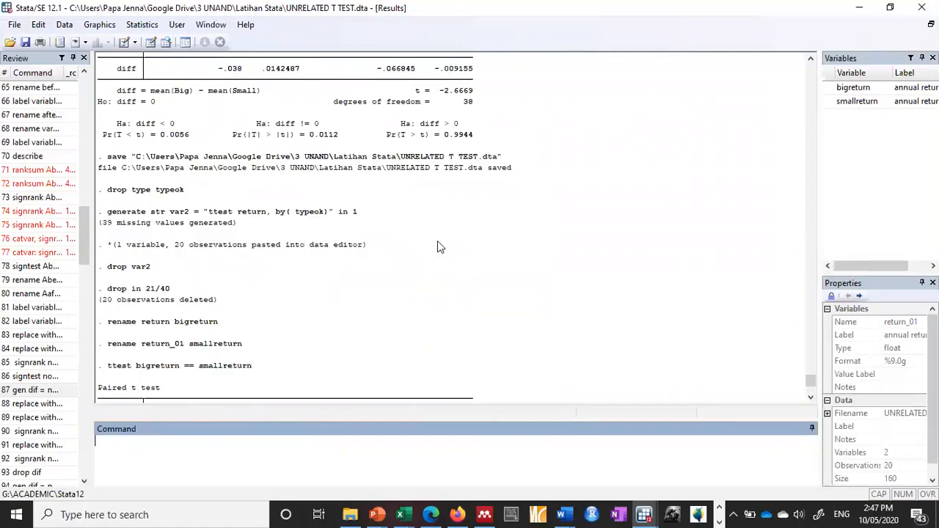
scroll(437, 248, up, 1)
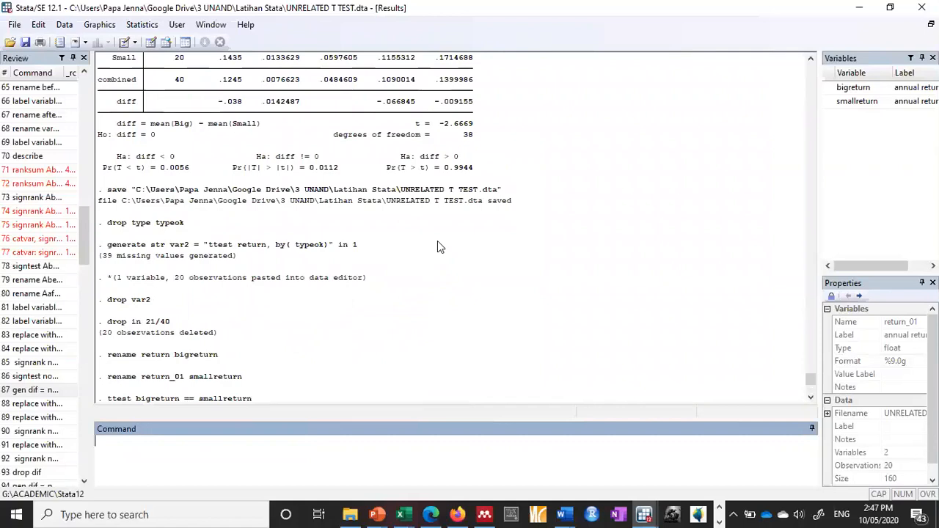
scroll(433, 242, up, 2)
scroll(433, 246, up, 1)
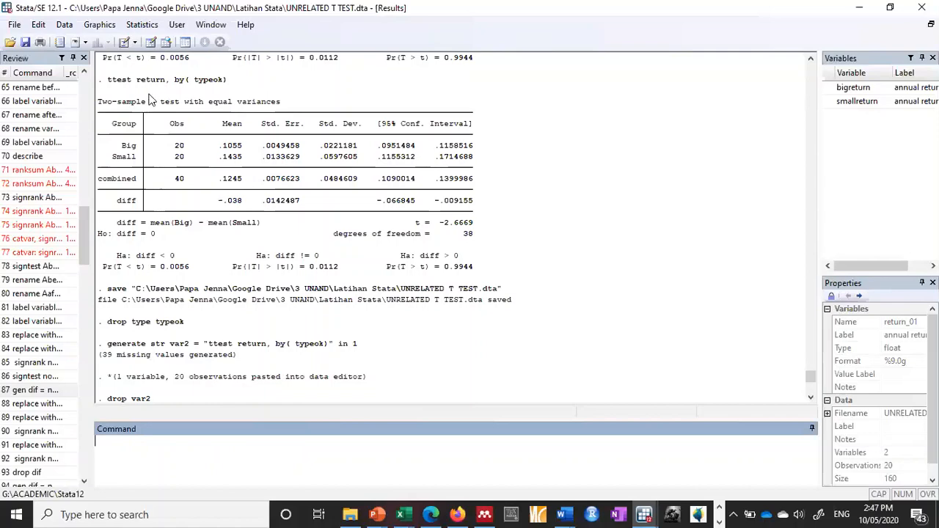
scroll(231, 223, down, 4)
scroll(230, 223, down, 5)
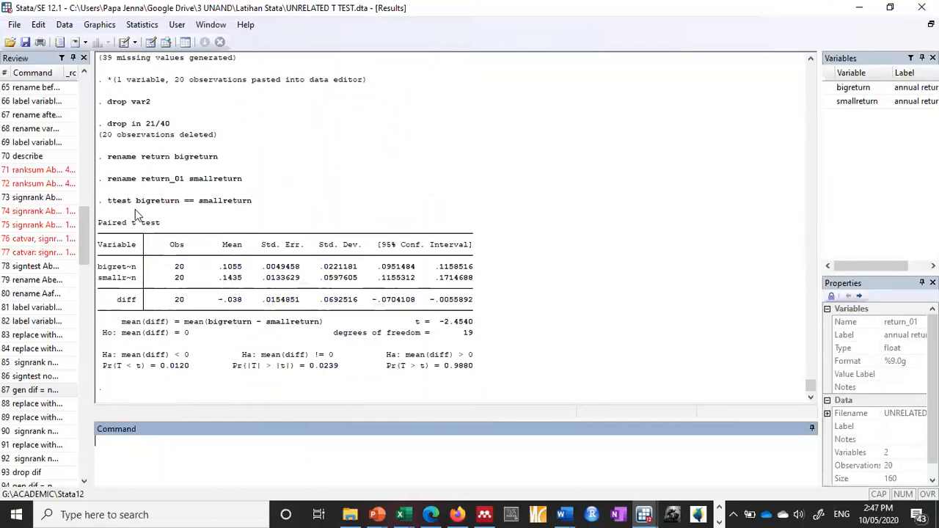
scroll(220, 206, down, 15)
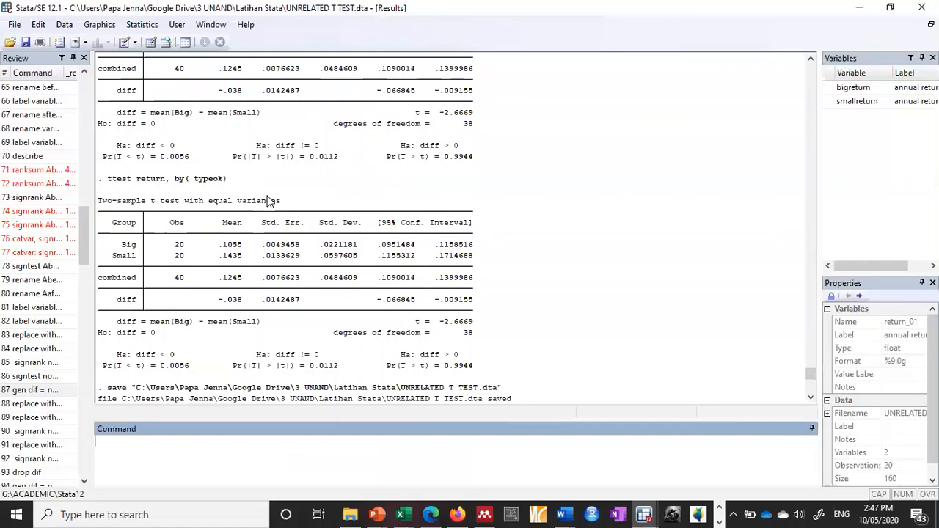